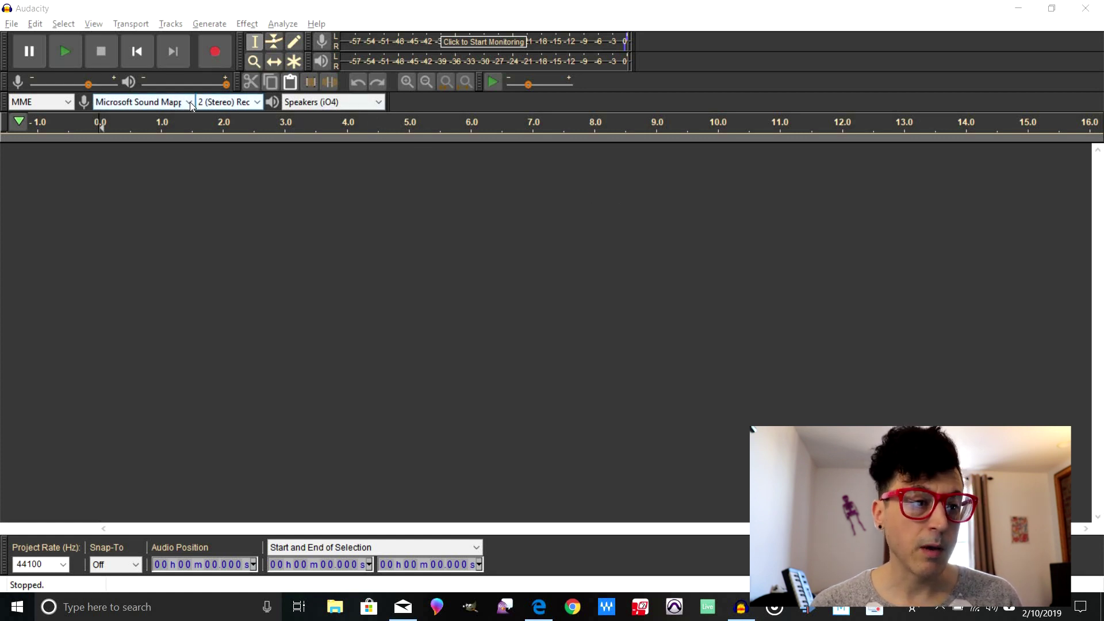
Enable Software Playthrough of input in the Recording preferences and save the change.
{"action": "left_click", "coordinate": [11, 25]}
{"action": "mouse_move", "coordinate": [36, 24]}
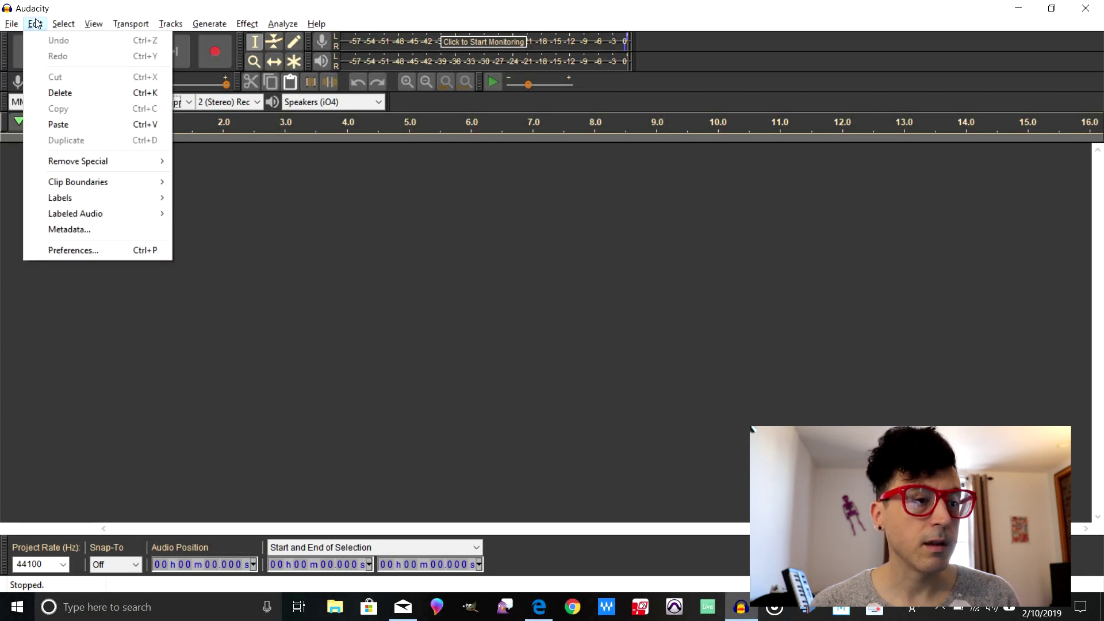
{"action": "left_click", "coordinate": [84, 249]}
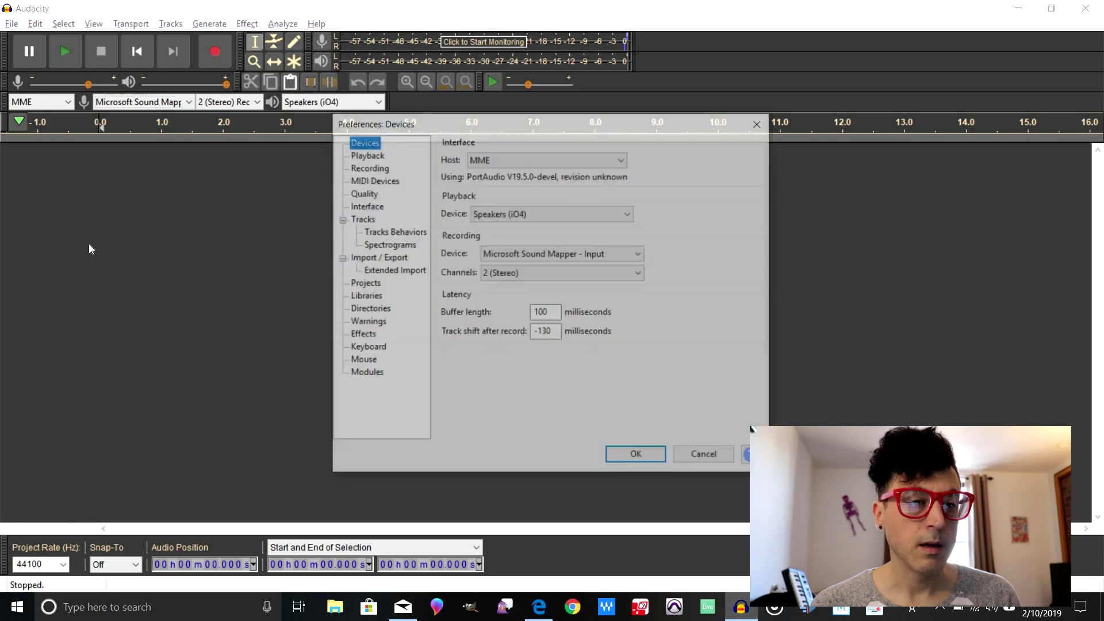
{"action": "left_click", "coordinate": [382, 169]}
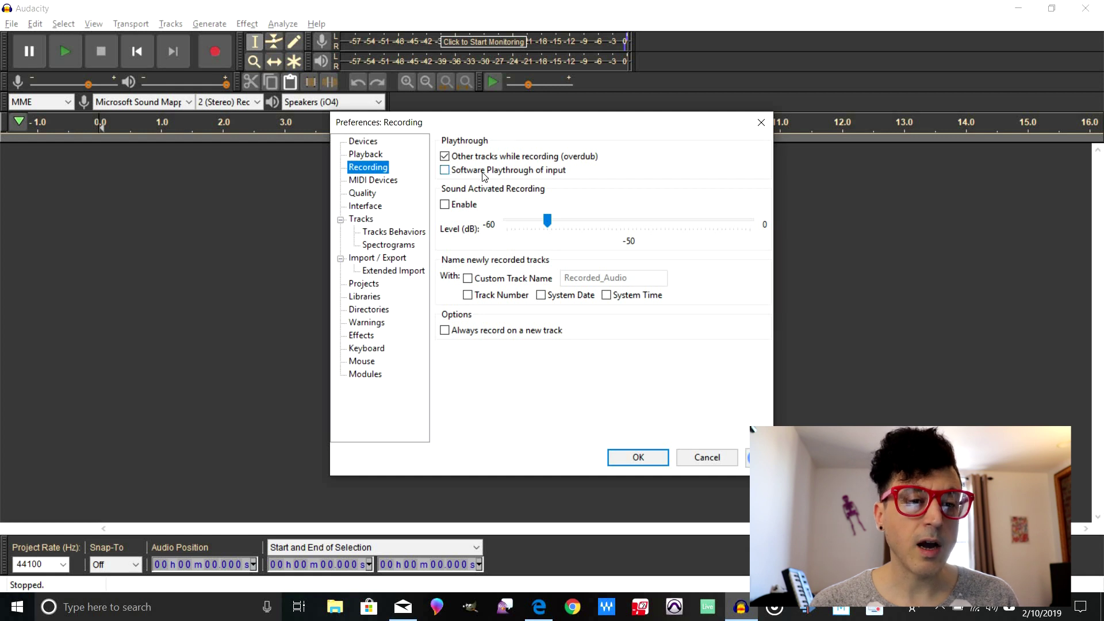
{"action": "left_click", "coordinate": [446, 171]}
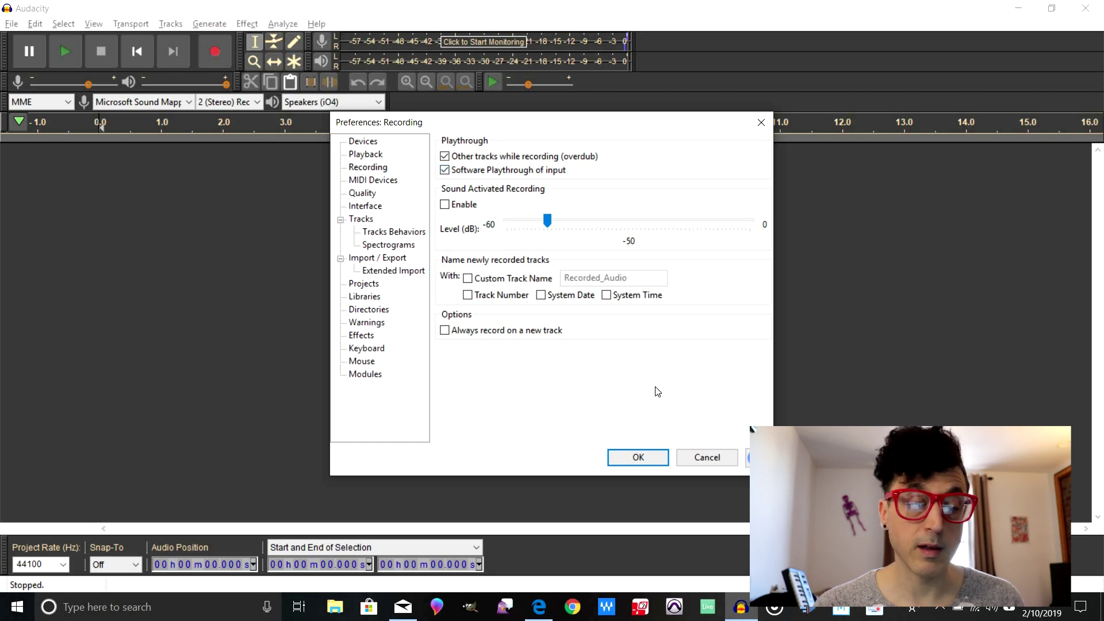
{"action": "left_click", "coordinate": [638, 460]}
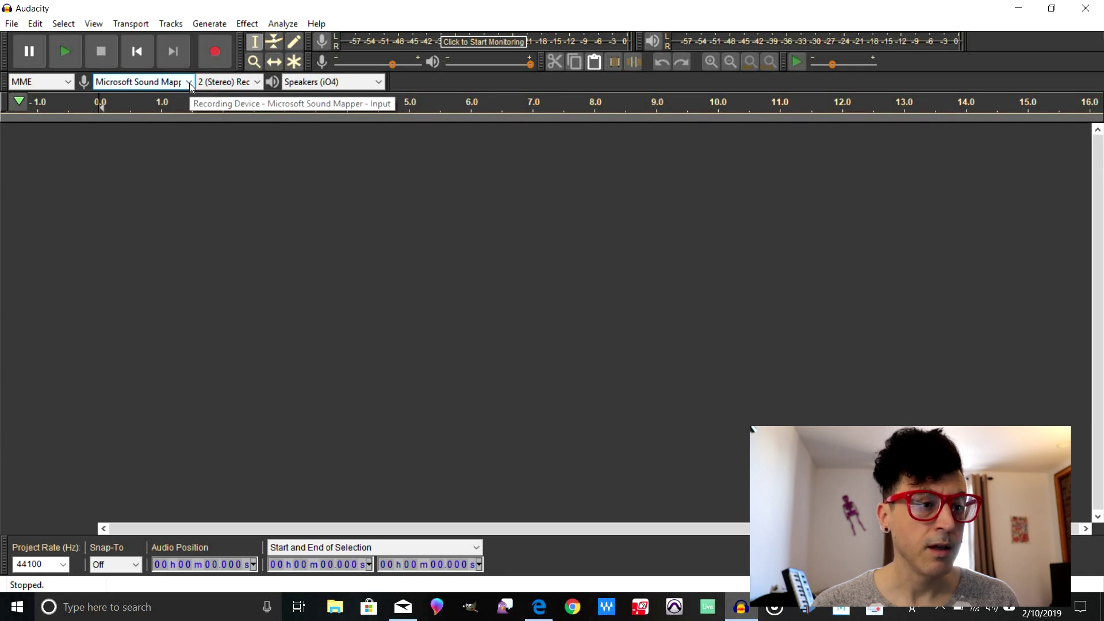
Select the USB microphone as the recording device, with 2 (Stereo) recording channels.
{"action": "left_click", "coordinate": [188, 83]}
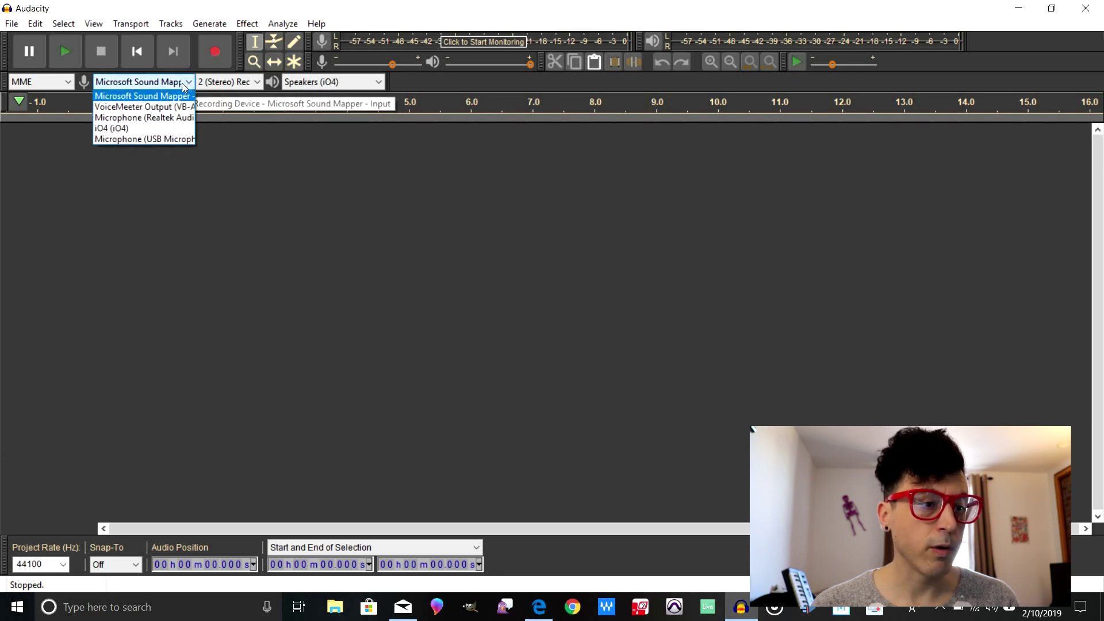
{"action": "left_click", "coordinate": [157, 139]}
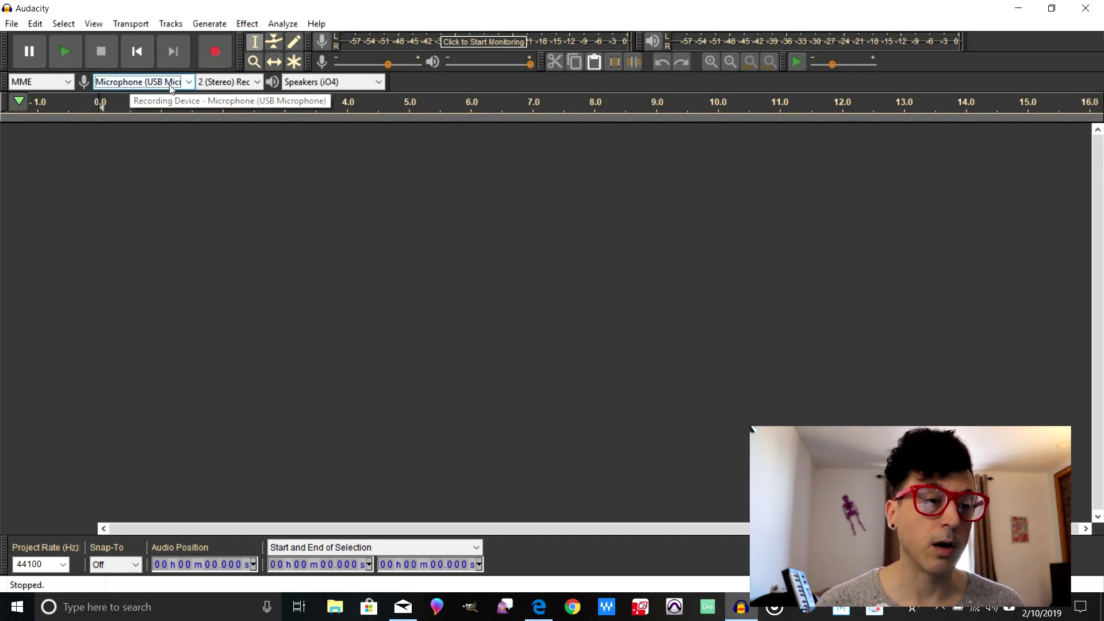
{"action": "left_click", "coordinate": [251, 83]}
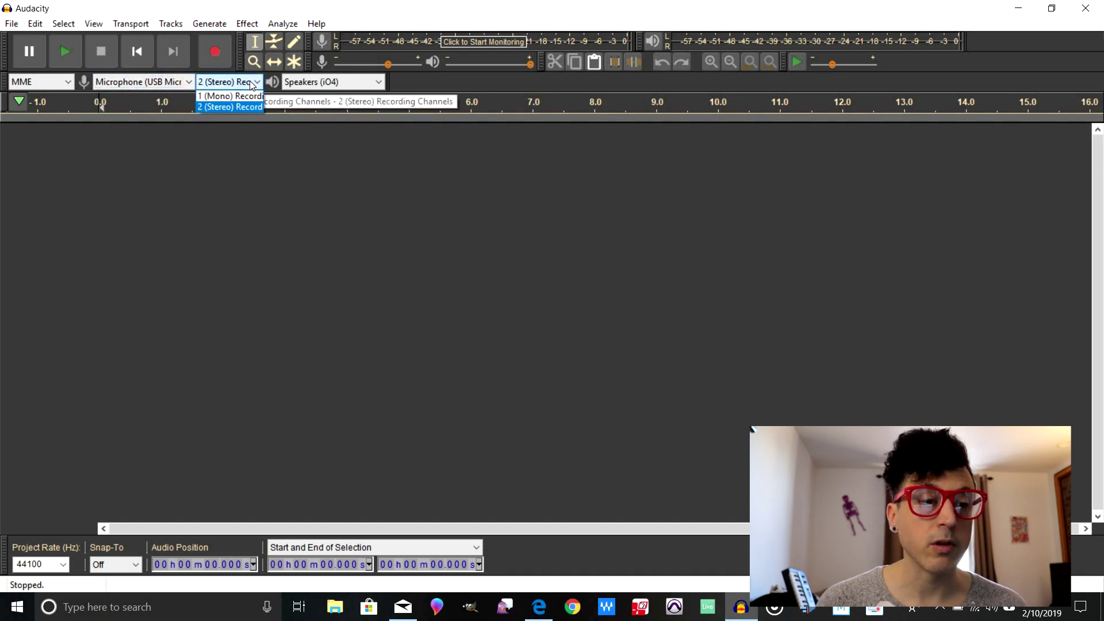
{"action": "left_click", "coordinate": [238, 108]}
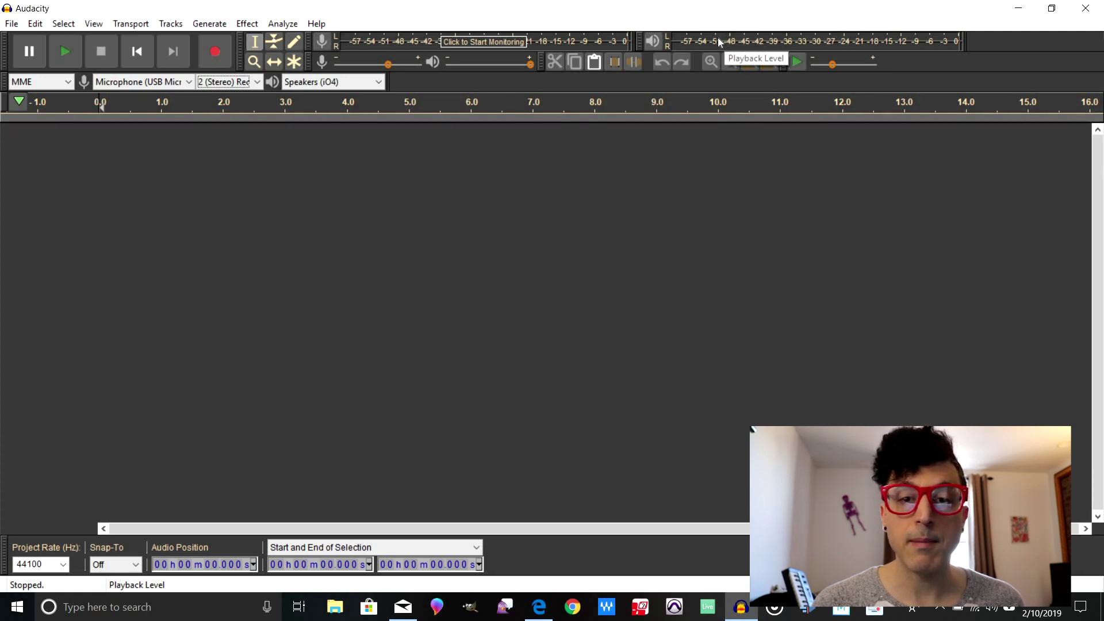
Start monitoring input levels on the recording meter, then start recording the album.
{"action": "left_click", "coordinate": [571, 38]}
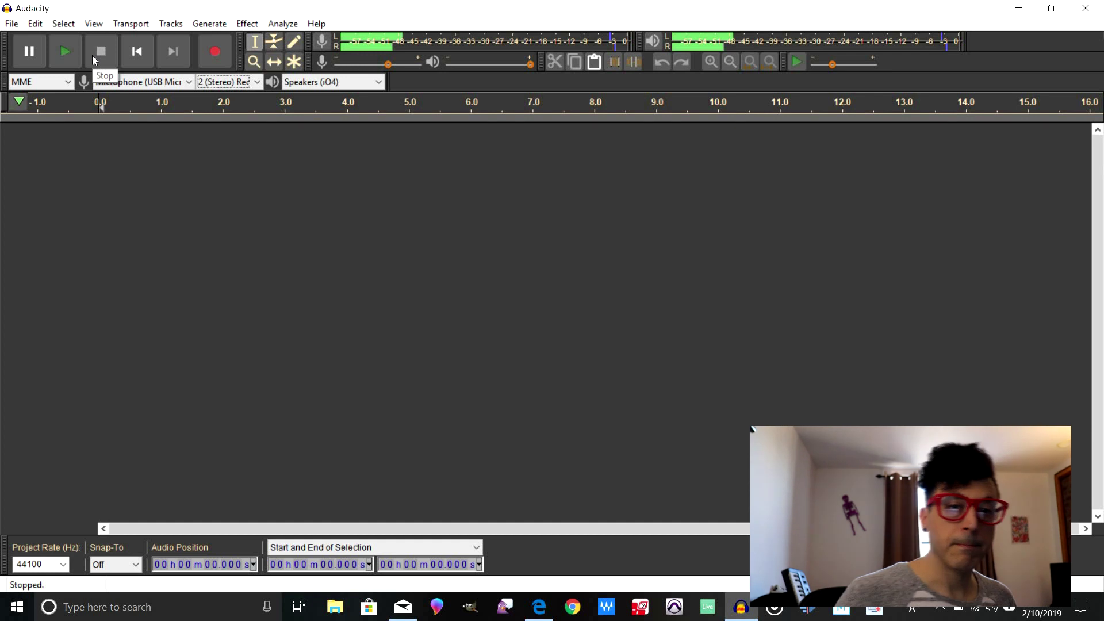
{"action": "left_click", "coordinate": [217, 52]}
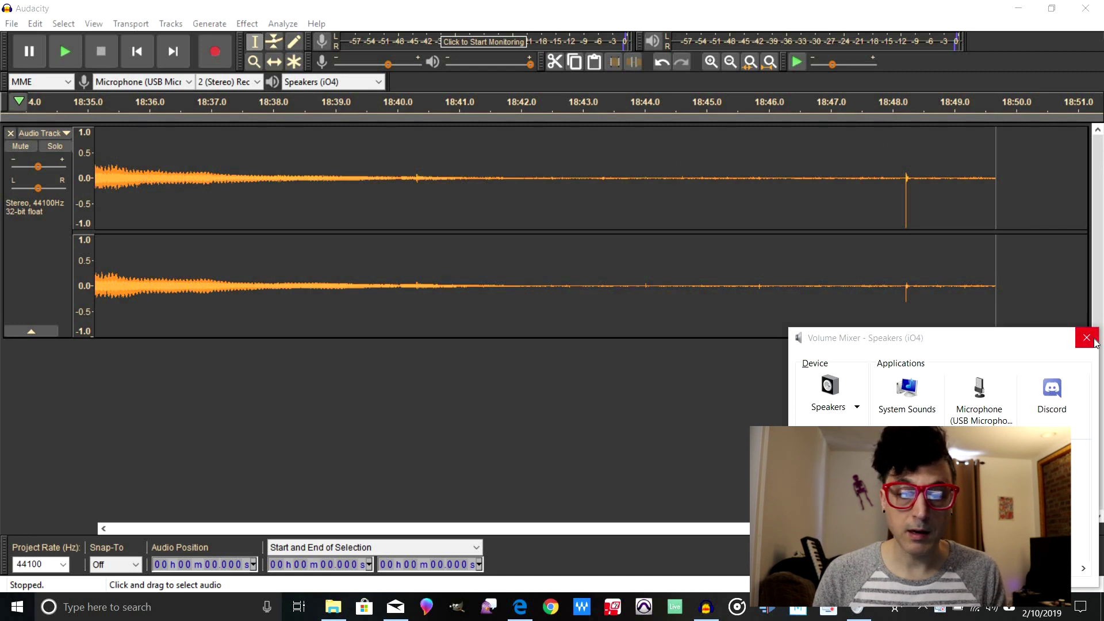
Close the Windows Volume Mixer to return to the stopped recording in Audacity.
{"action": "left_click", "coordinate": [722, 4]}
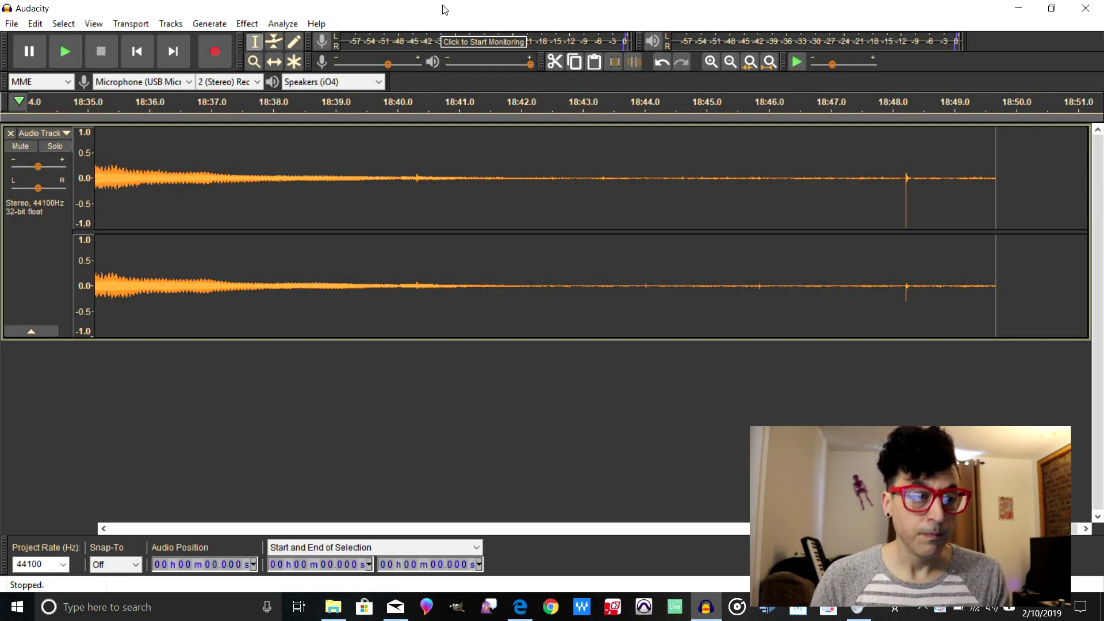
Save the project as 'vinyl transfer youtube', dismissing the project-files warning.
{"action": "left_click", "coordinate": [4, 25]}
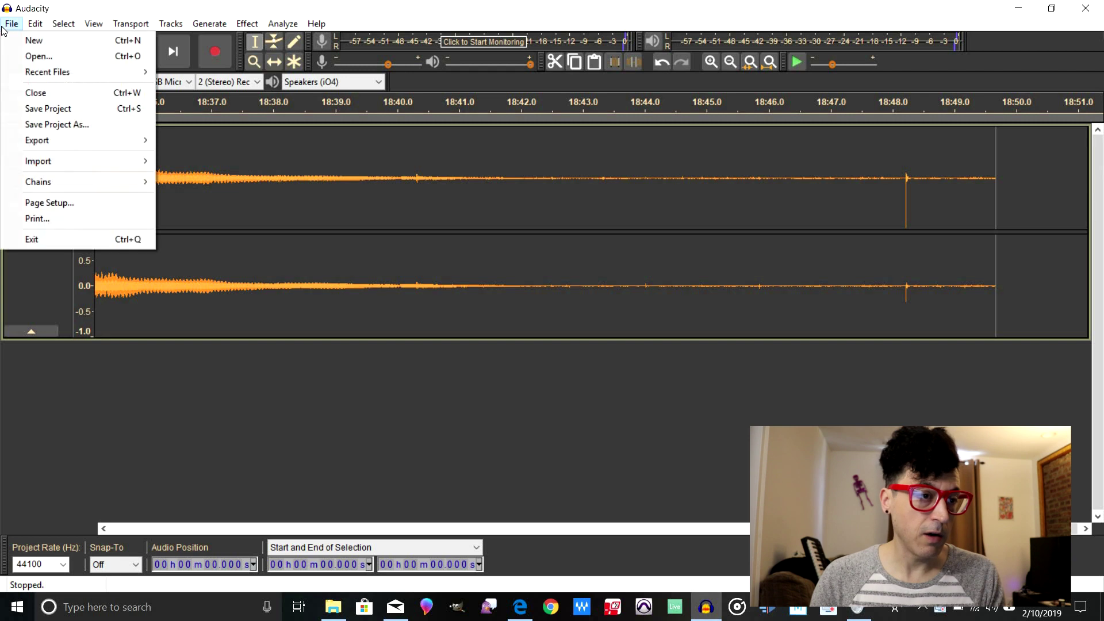
{"action": "left_click", "coordinate": [43, 125]}
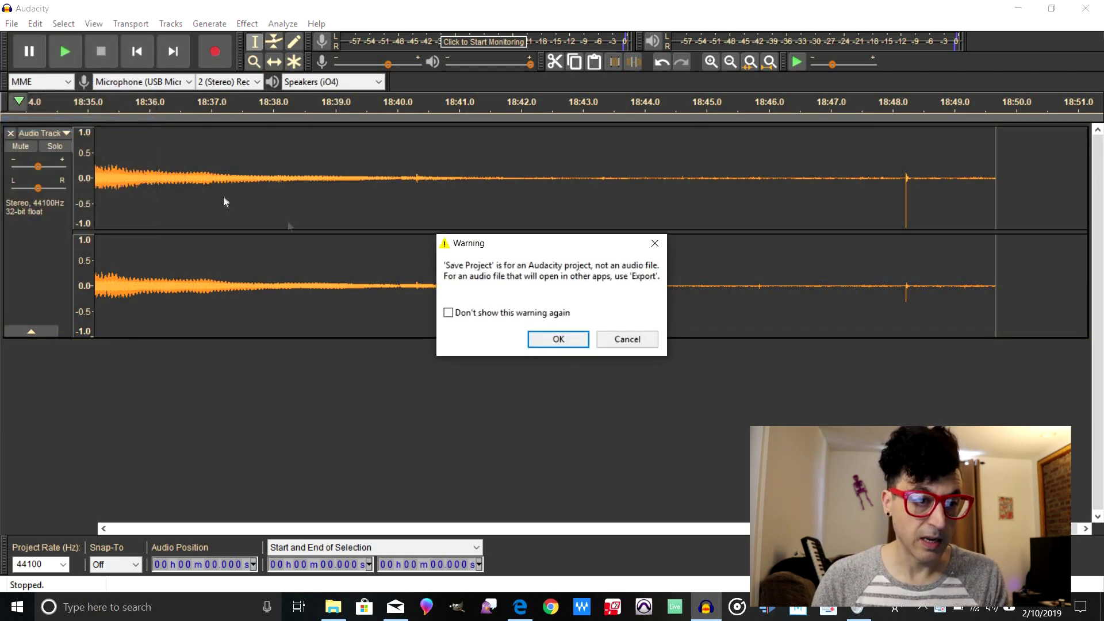
{"action": "left_click", "coordinate": [563, 343]}
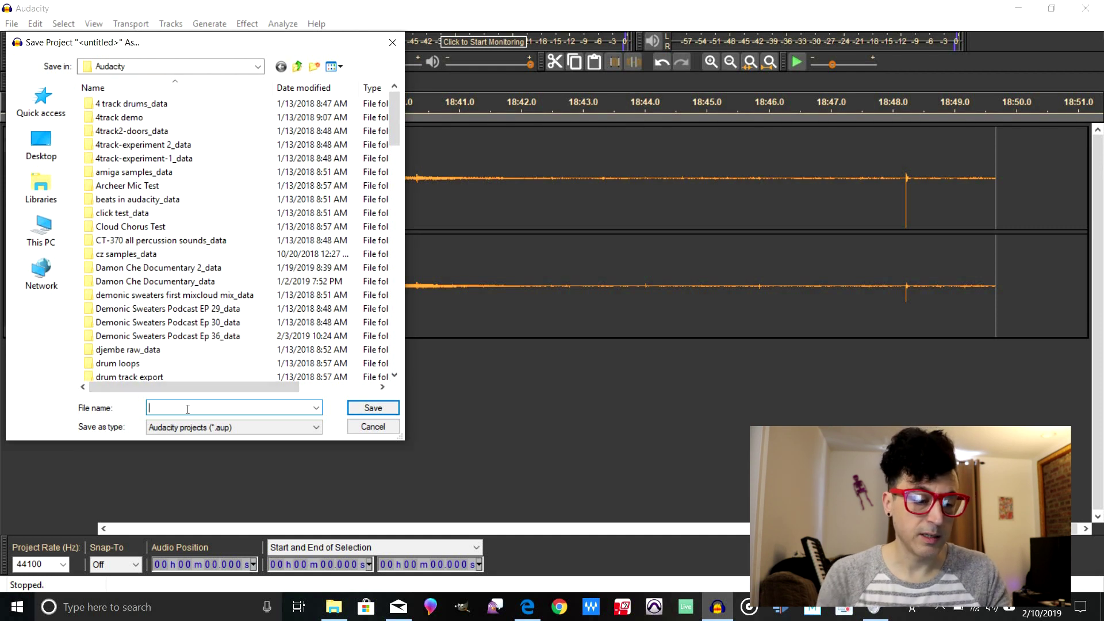
{"action": "type", "text": "vinyl"}
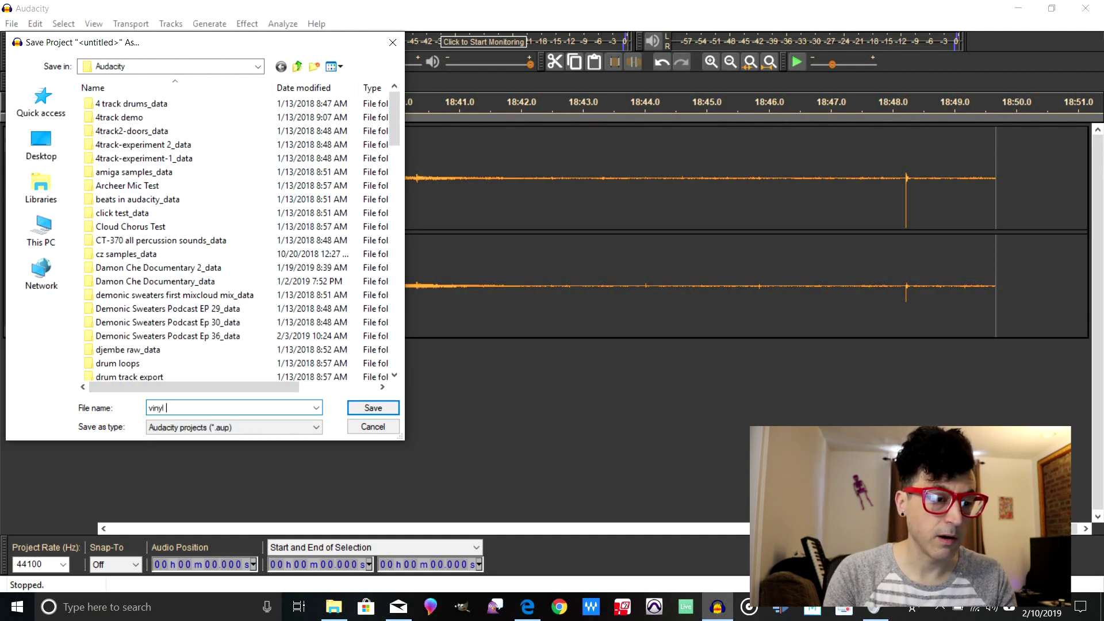
{"action": "type", "text": " transf"}
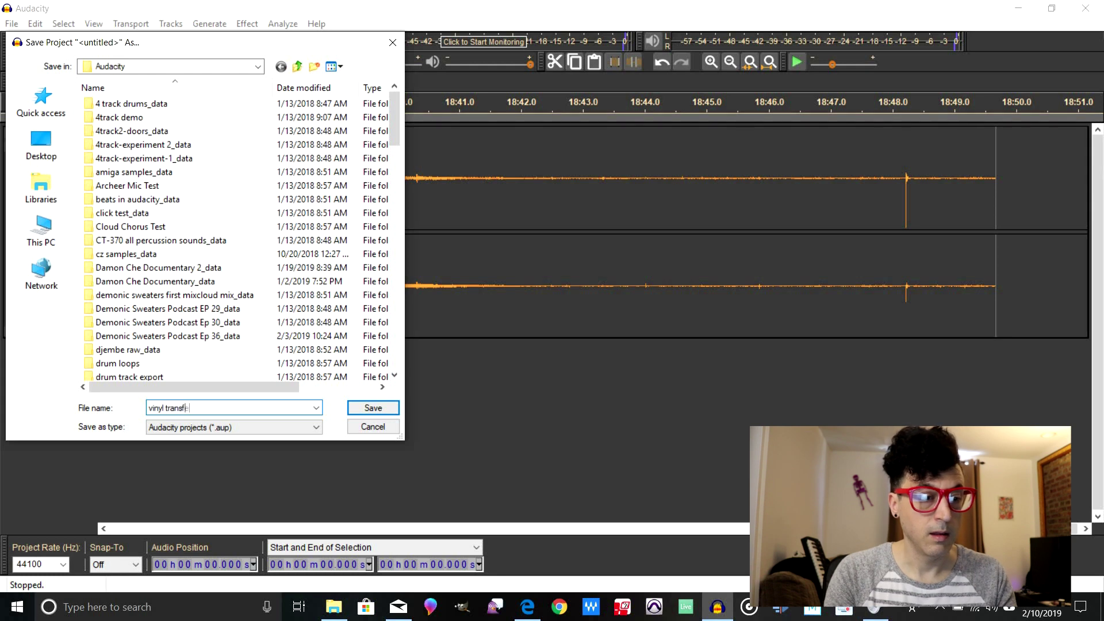
{"action": "type", "text": "er youtube"}
{"action": "key", "text": "Return"}
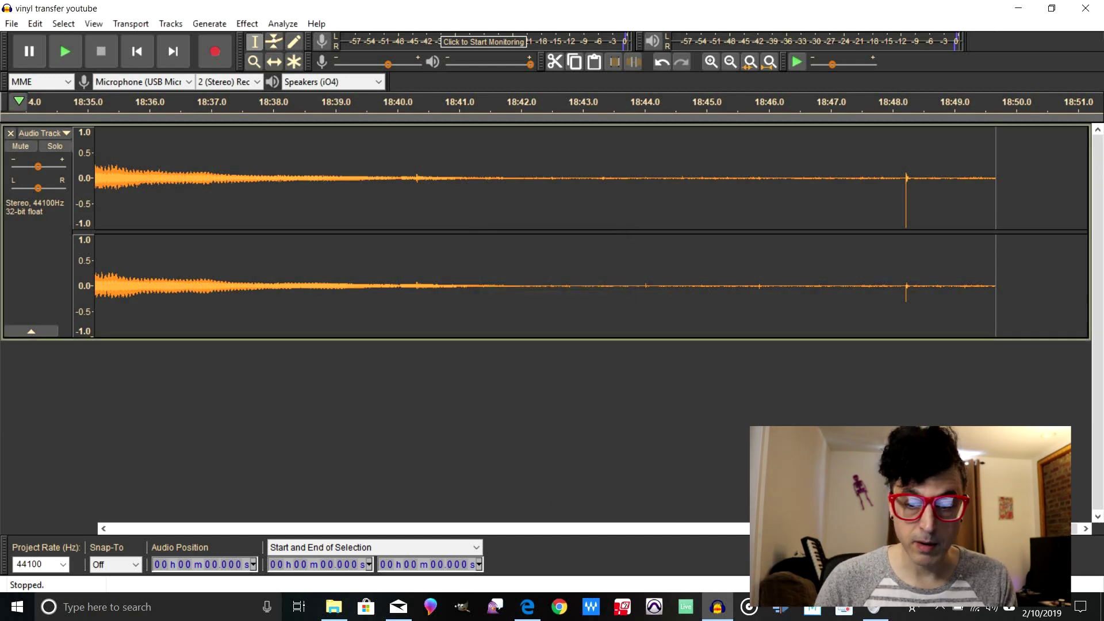
Zoom in on the start, delete the 0–10.815 s lead-in, then select the first 0.4 seconds.
{"action": "left_click_drag", "start_coordinate": [1072, 530], "coordinate": [985, 529]}
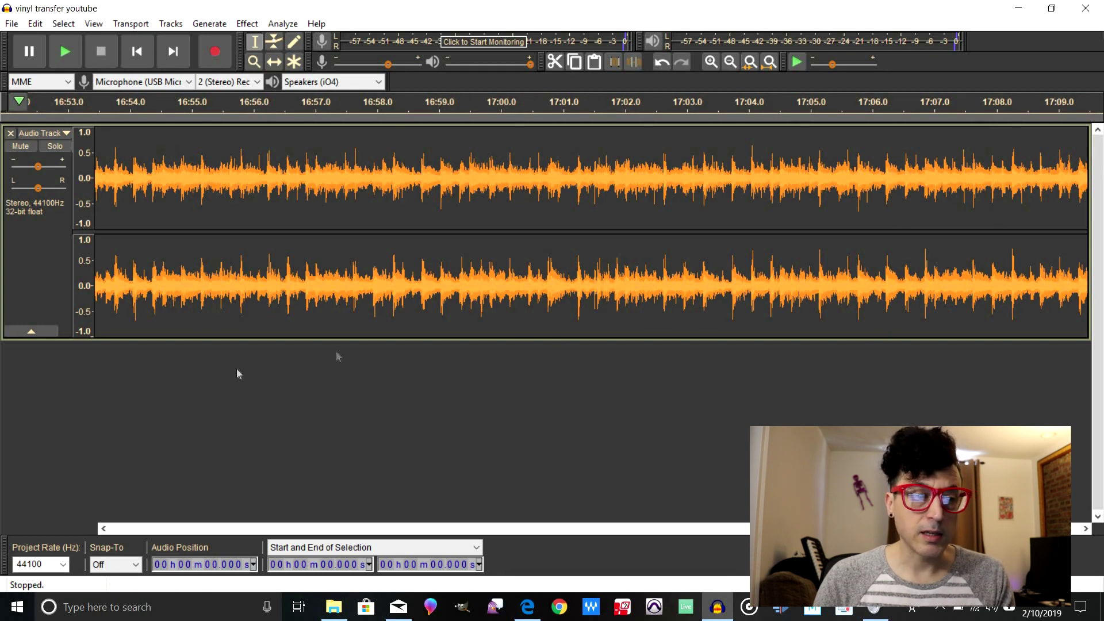
{"action": "left_click", "coordinate": [770, 62]}
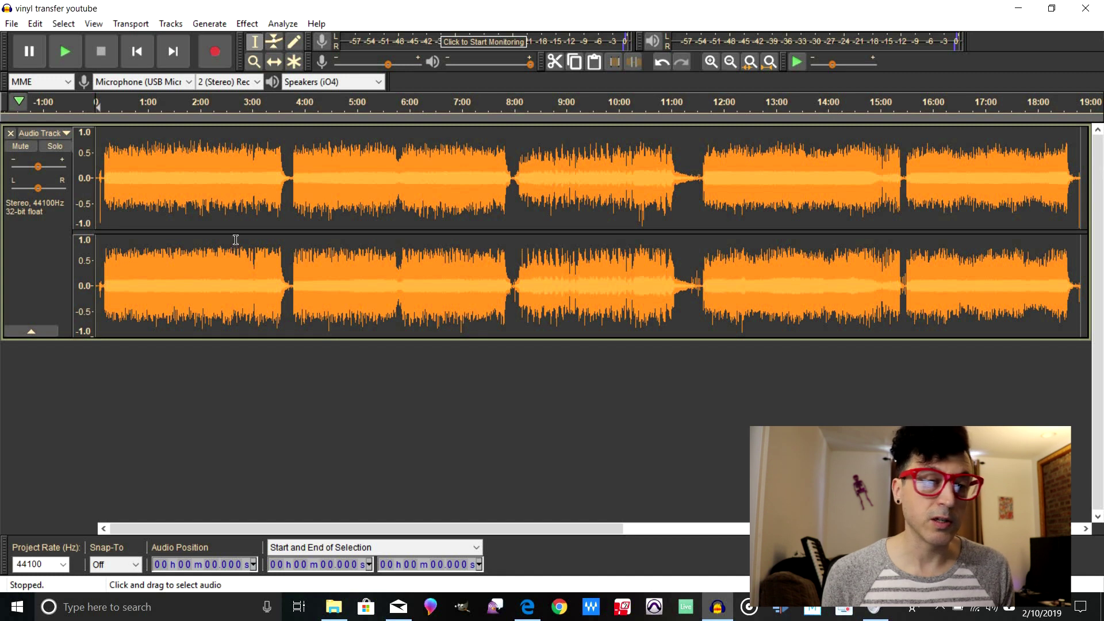
{"action": "left_click", "coordinate": [103, 188]}
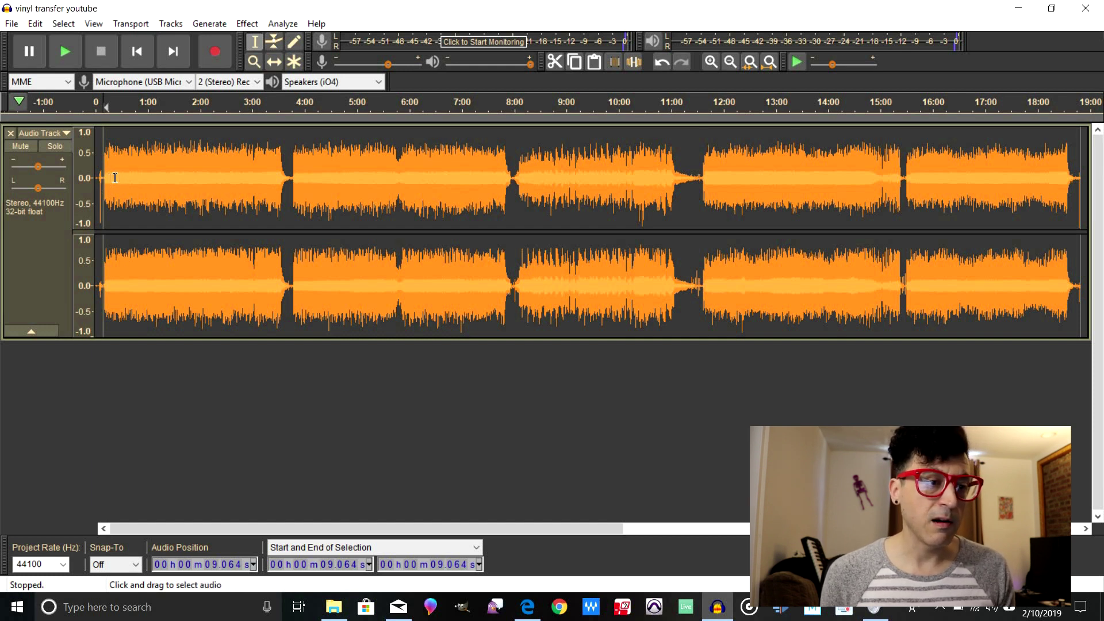
{"action": "left_click", "coordinate": [708, 64]}
{"action": "left_click", "coordinate": [707, 64]}
{"action": "left_click", "coordinate": [708, 64]}
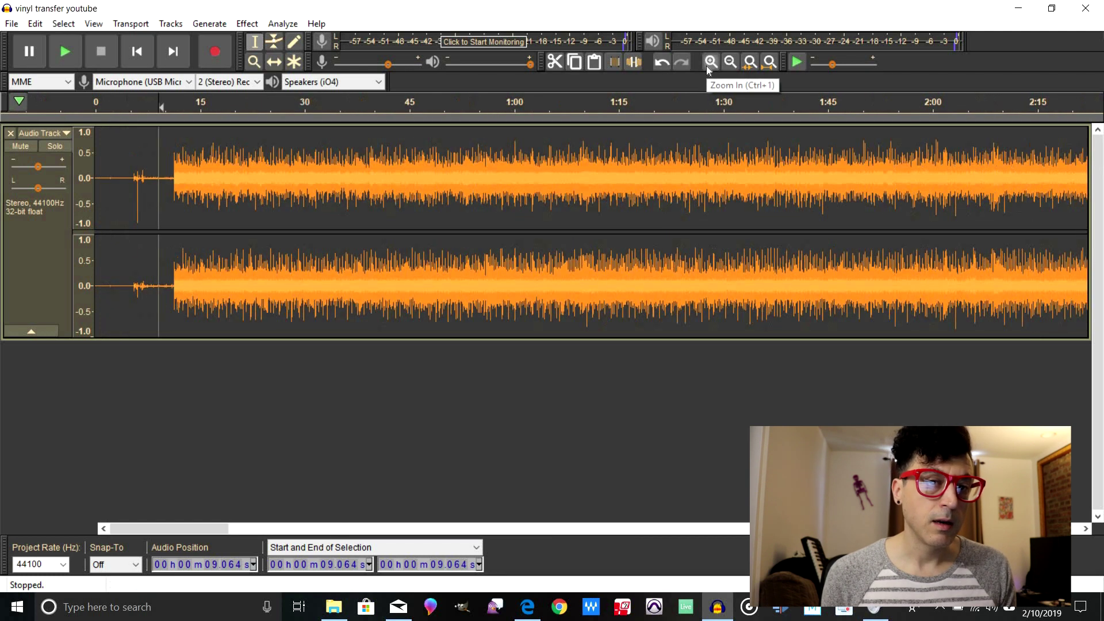
{"action": "left_click", "coordinate": [708, 64]}
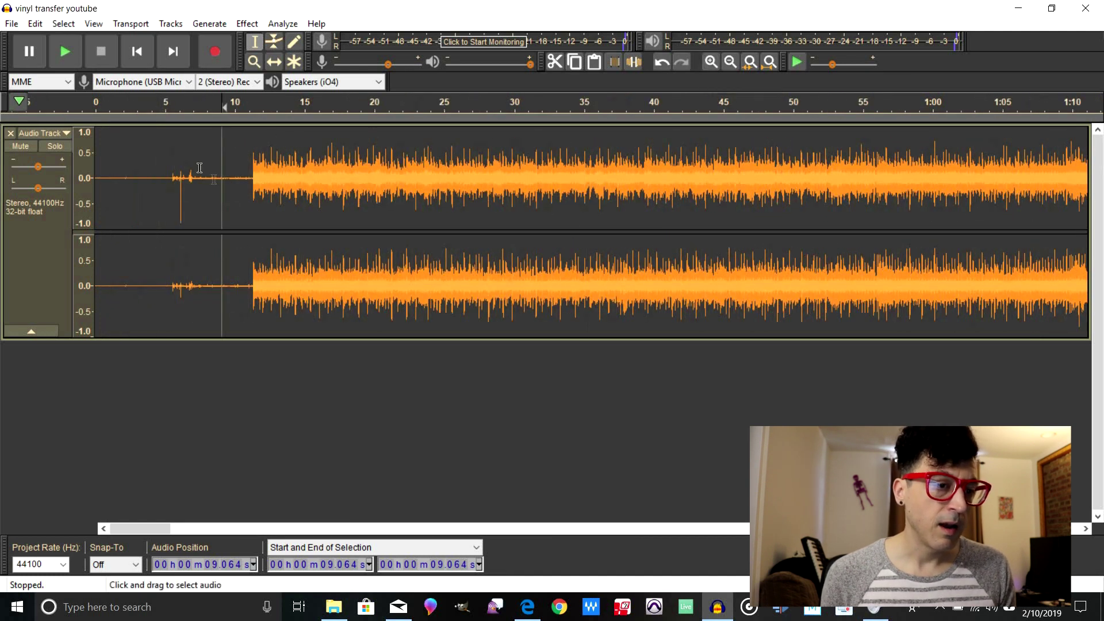
{"action": "left_click_drag", "start_coordinate": [245, 180], "coordinate": [5, 189]}
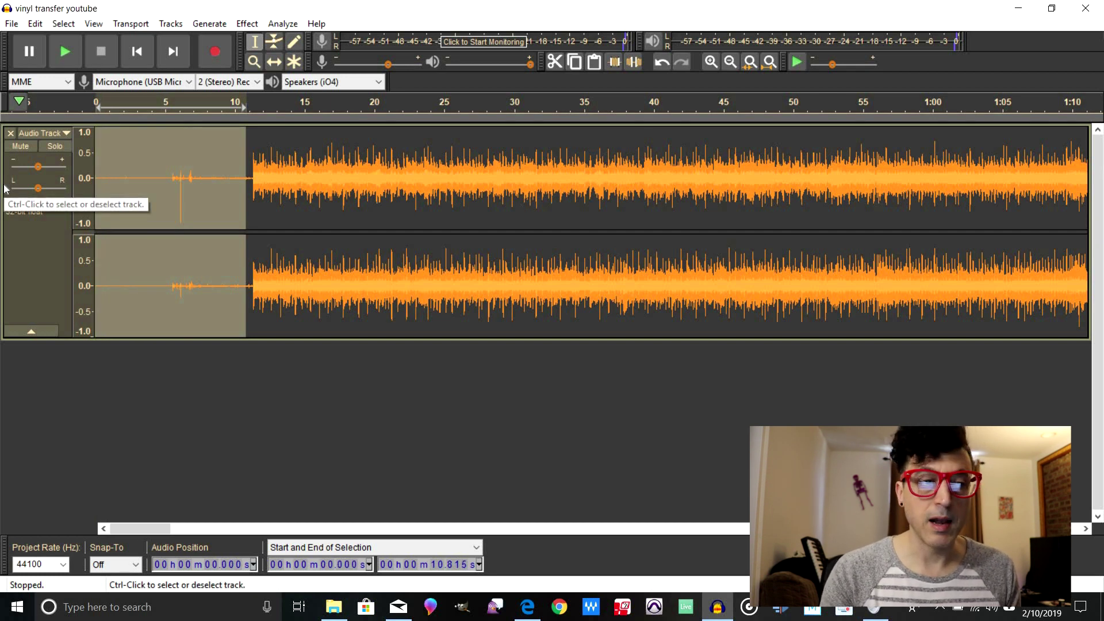
{"action": "key", "text": "Delete"}
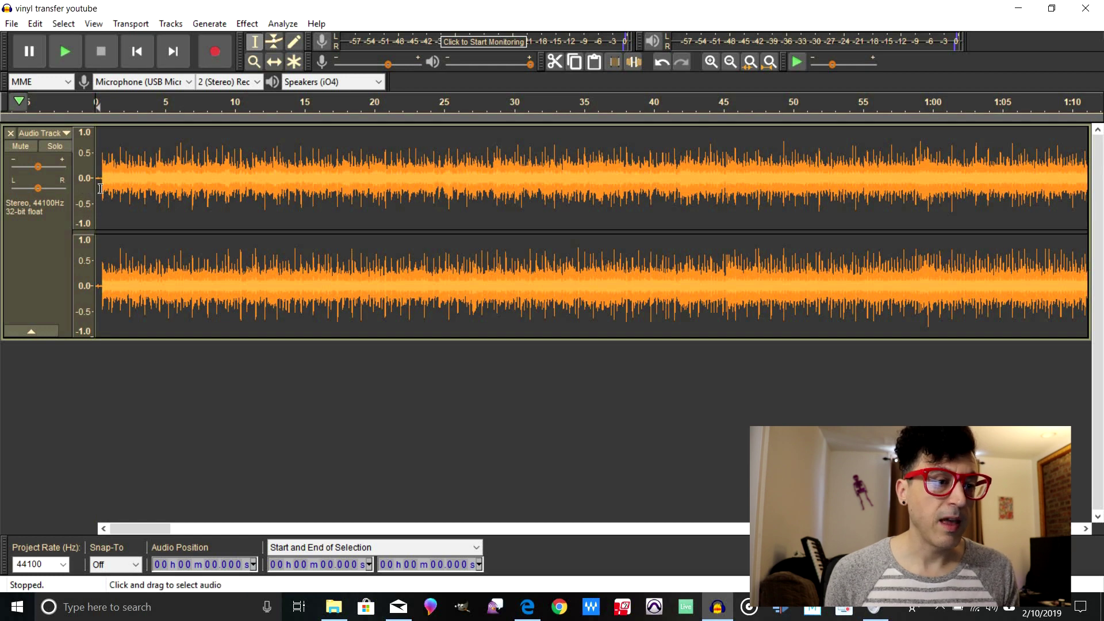
{"action": "left_click_drag", "start_coordinate": [100, 189], "coordinate": [87, 191]}
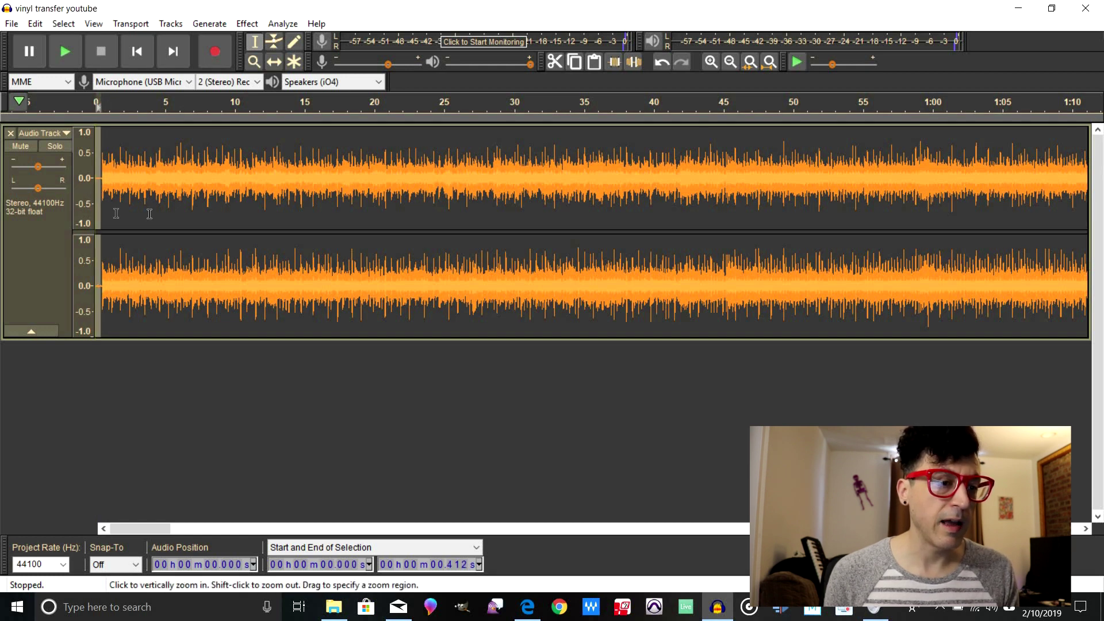
Fade in the opening 0.4 seconds, then fit the 18:38.864 recording and select it all.
{"action": "left_click", "coordinate": [247, 24]}
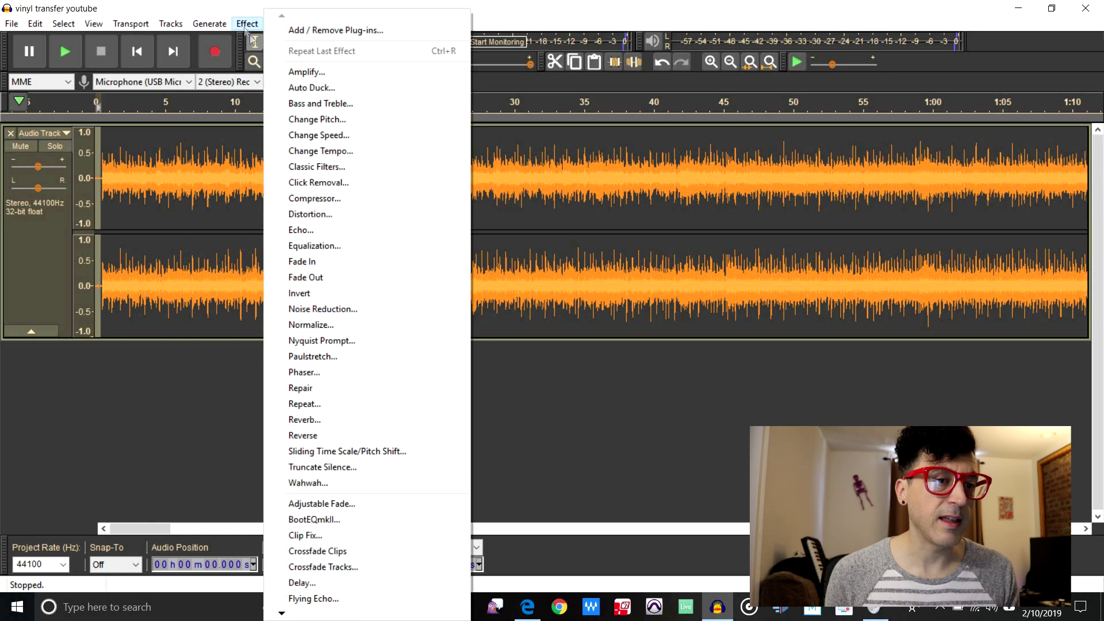
{"action": "left_click", "coordinate": [352, 260]}
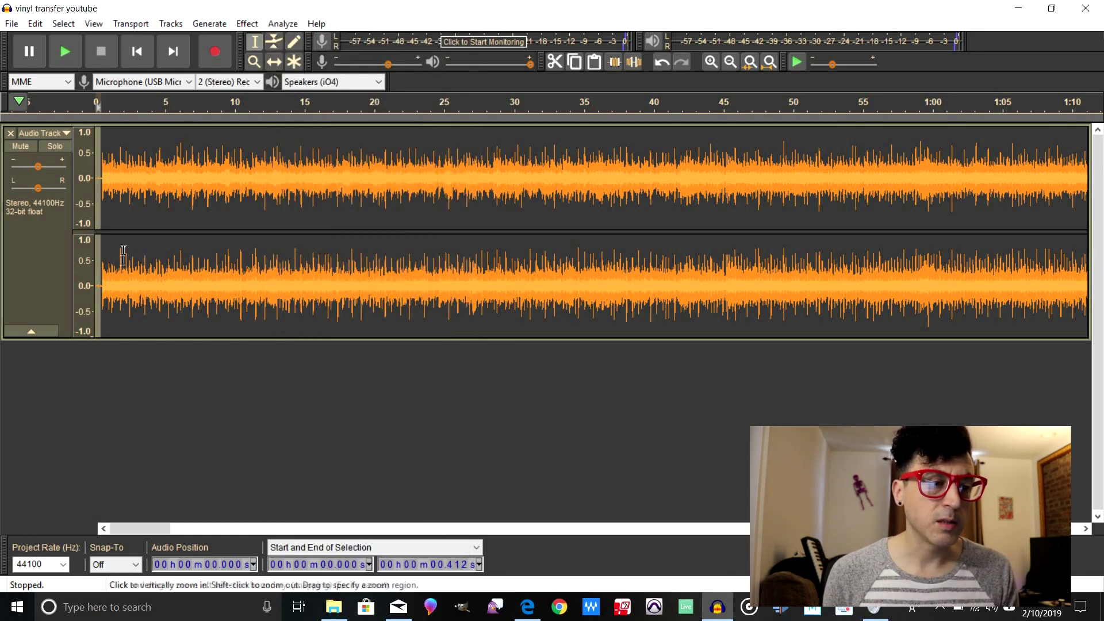
{"action": "left_click", "coordinate": [236, 206]}
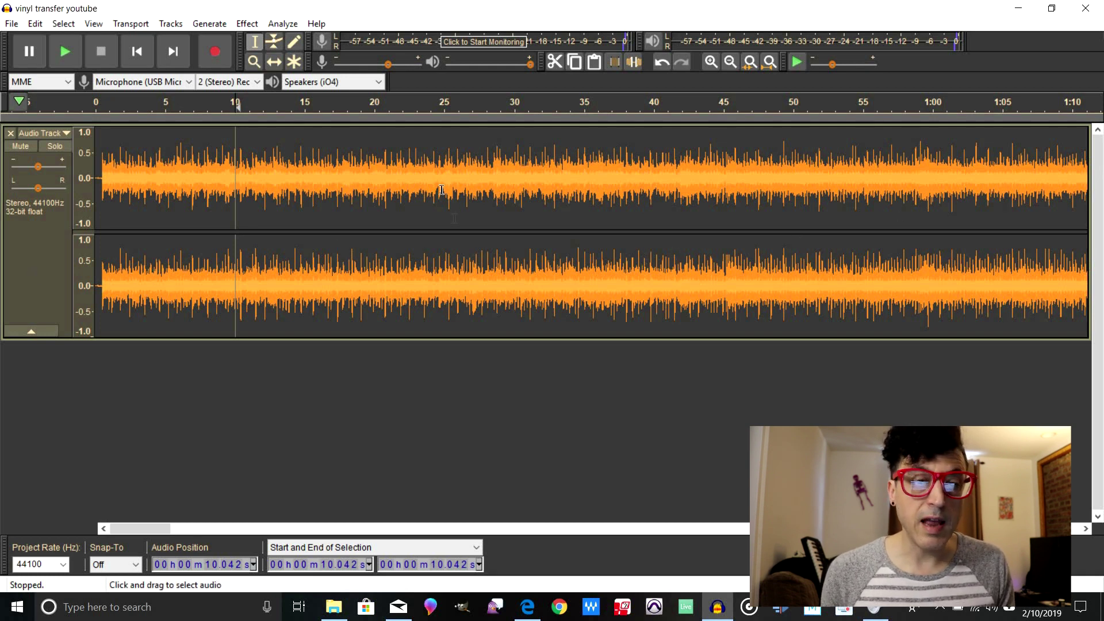
{"action": "left_click", "coordinate": [770, 61]}
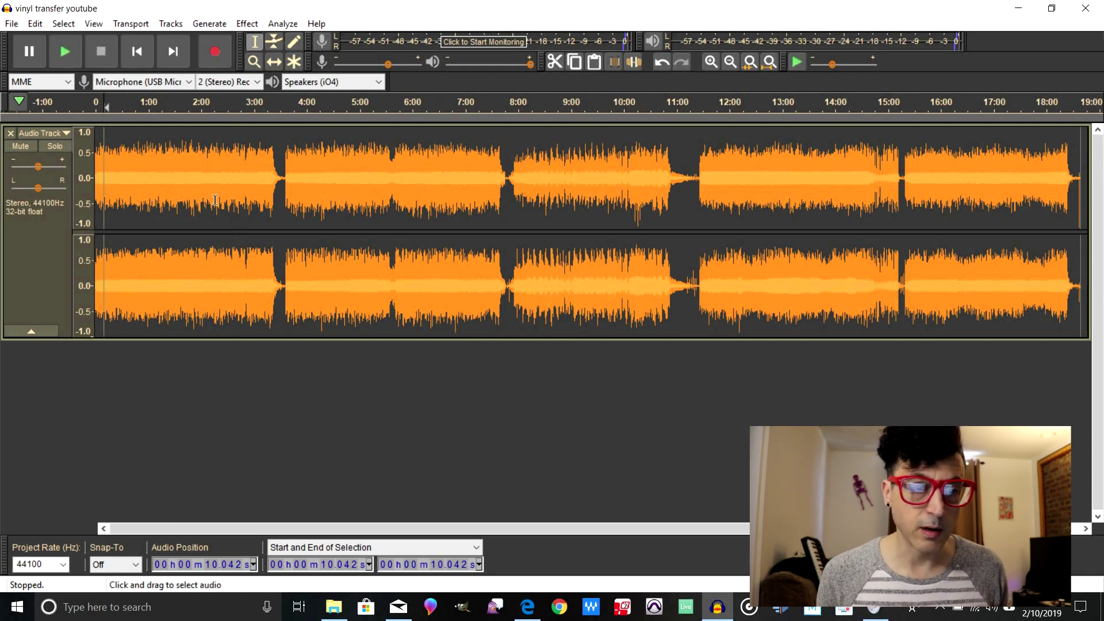
{"action": "left_click", "coordinate": [26, 259]}
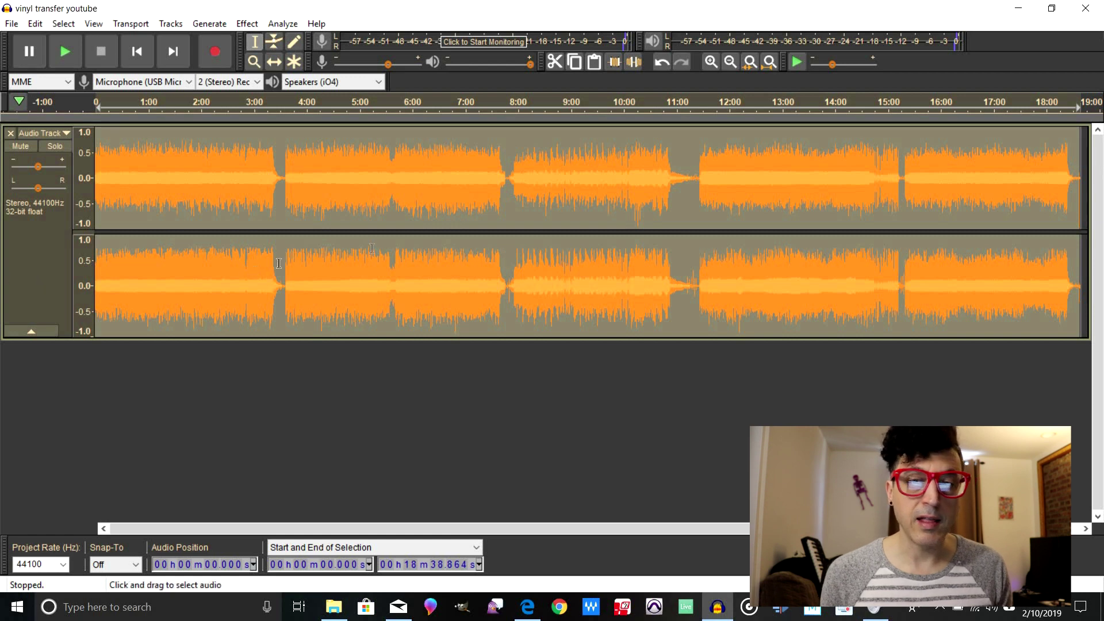
Amplify the entire recording by 0.255 dB to a new peak of -0.0 dB.
{"action": "left_click", "coordinate": [249, 25]}
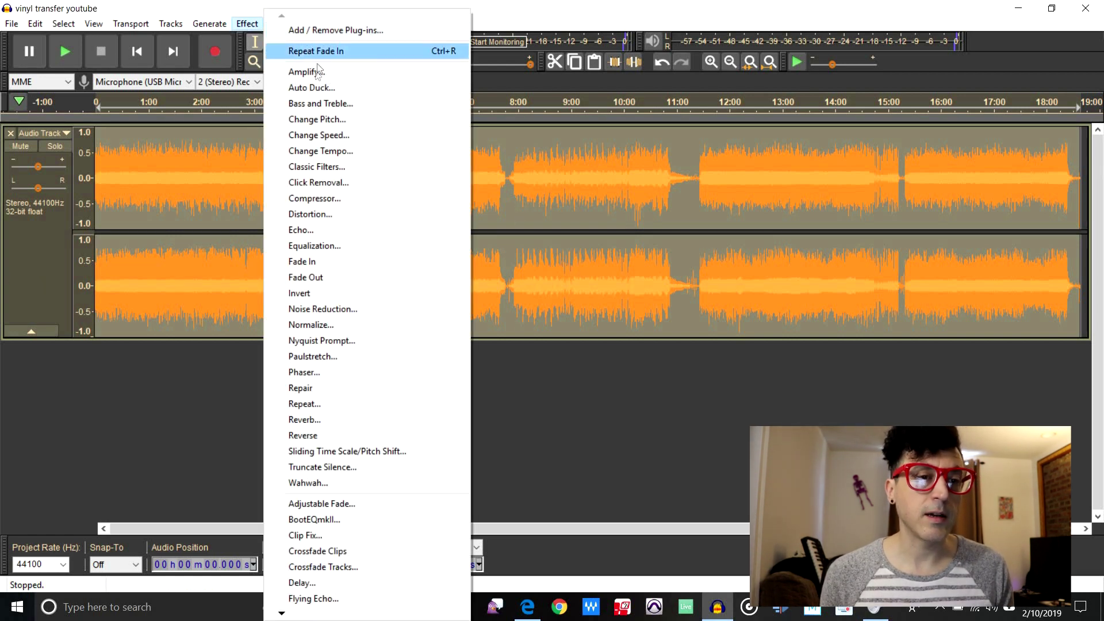
{"action": "left_click", "coordinate": [316, 73]}
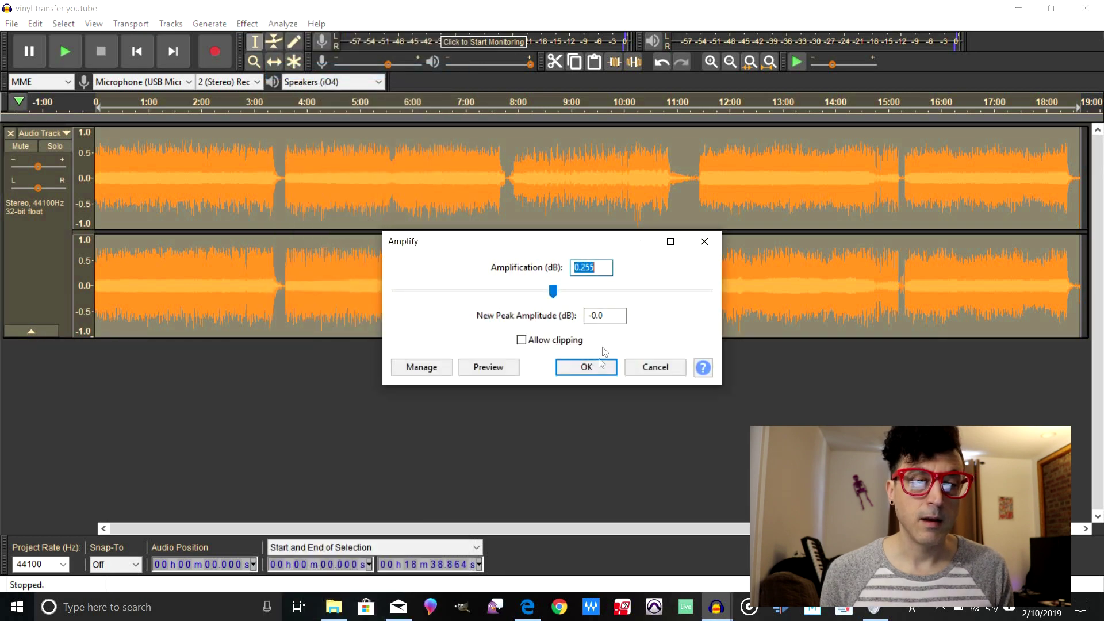
{"action": "left_click", "coordinate": [596, 368]}
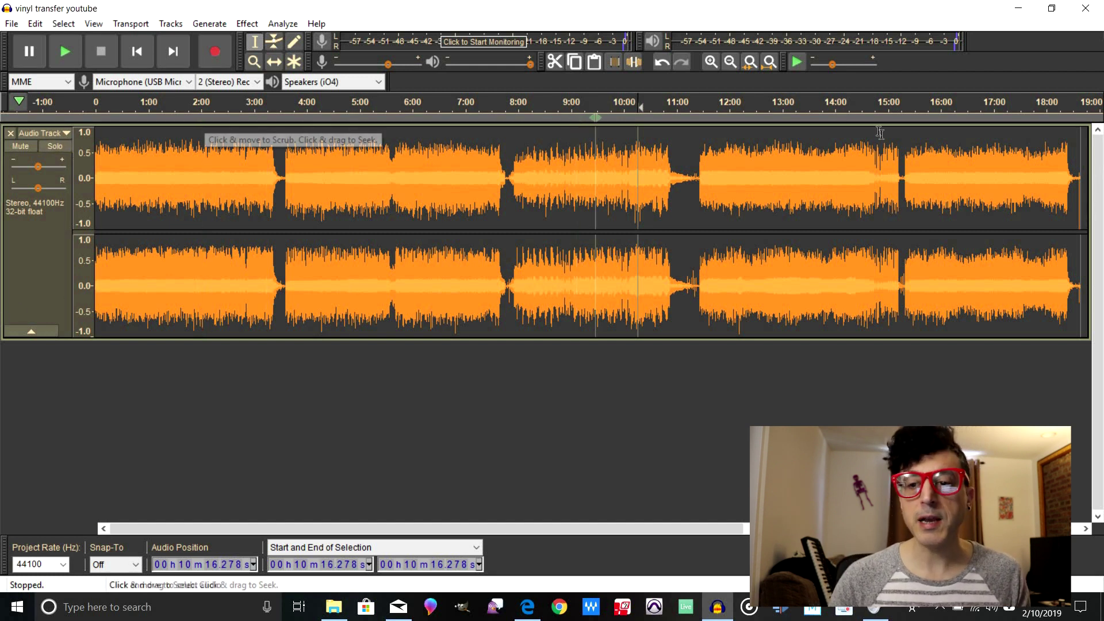
Delete the trailing noise from 18:33 to 18:41, then fit the whole recording back in view.
{"action": "left_click", "coordinate": [1077, 207]}
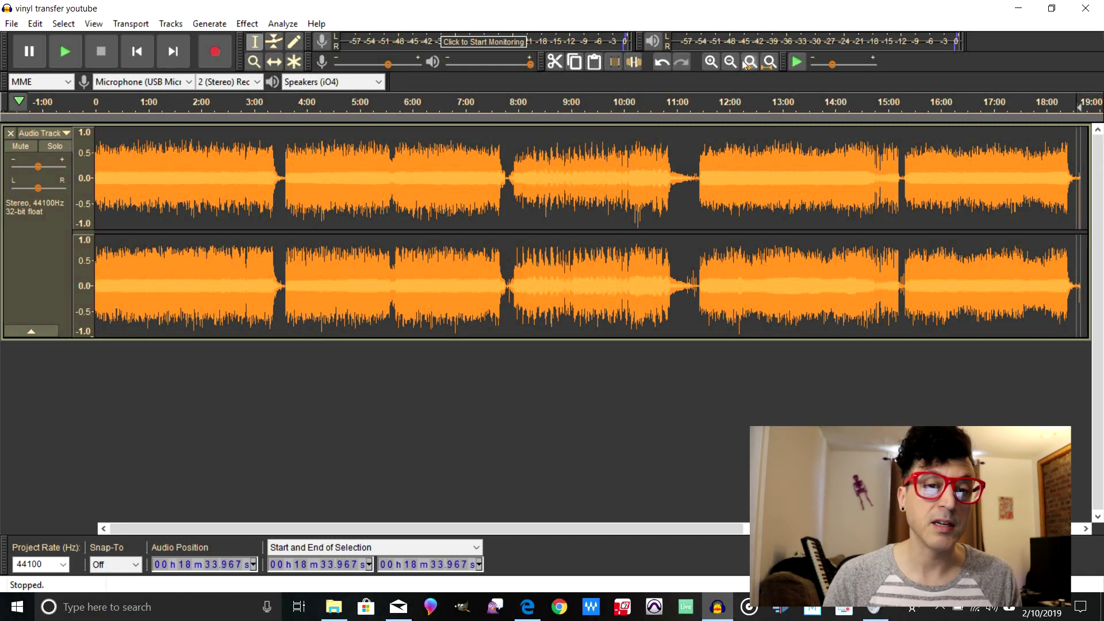
{"action": "left_click", "coordinate": [710, 62]}
{"action": "left_click", "coordinate": [711, 62]}
{"action": "left_click", "coordinate": [711, 62]}
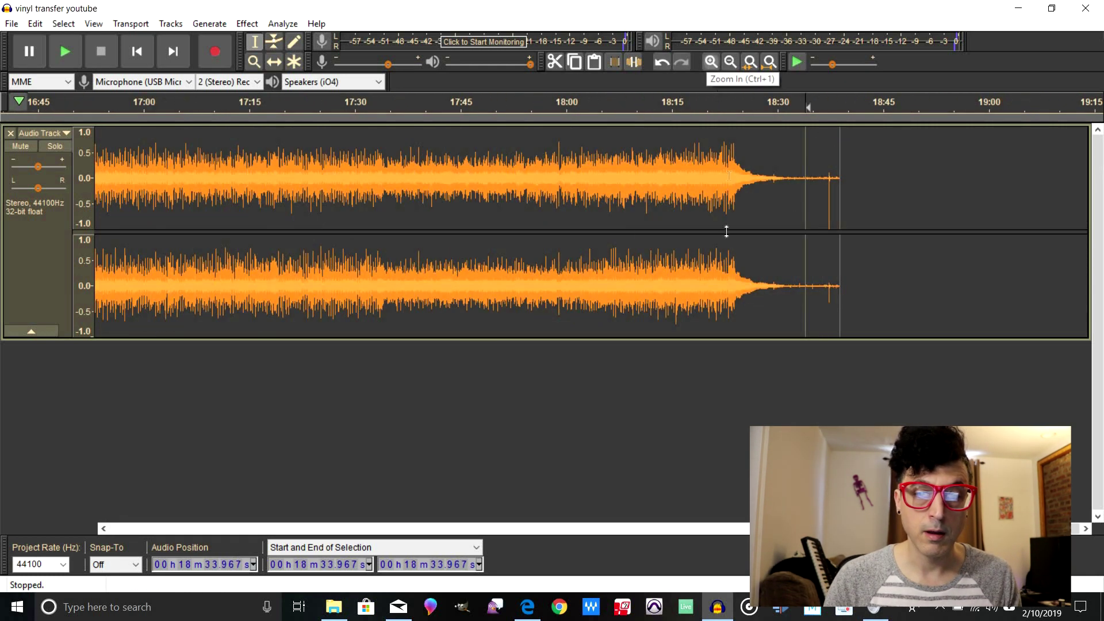
{"action": "left_click_drag", "start_coordinate": [799, 195], "coordinate": [859, 202]}
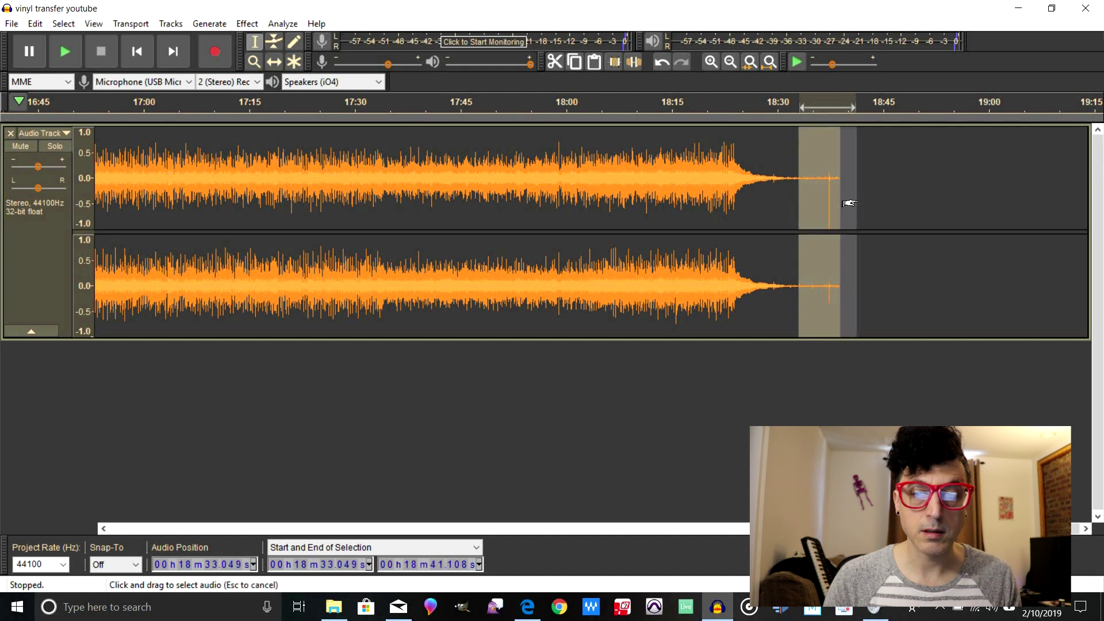
{"action": "key", "text": "Delete"}
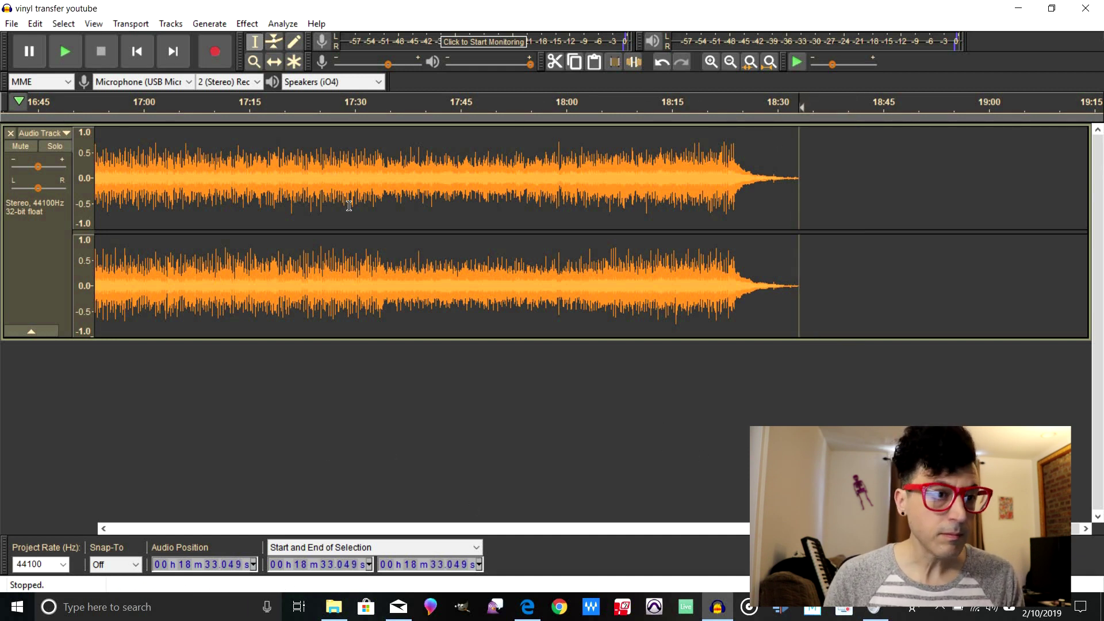
{"action": "left_click", "coordinate": [737, 65]}
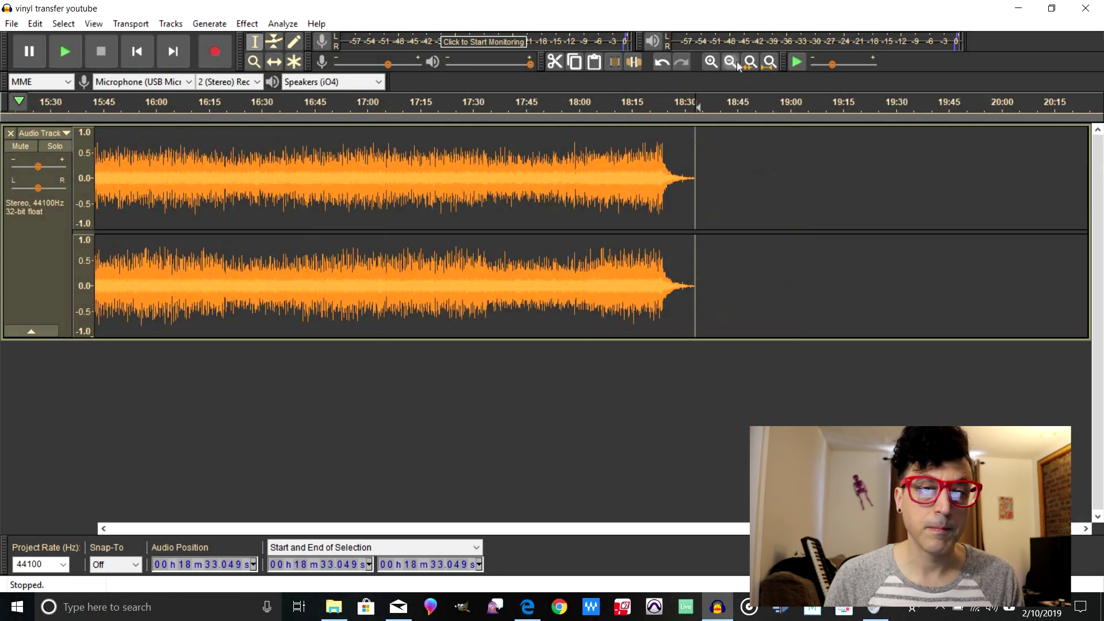
{"action": "left_click", "coordinate": [738, 65]}
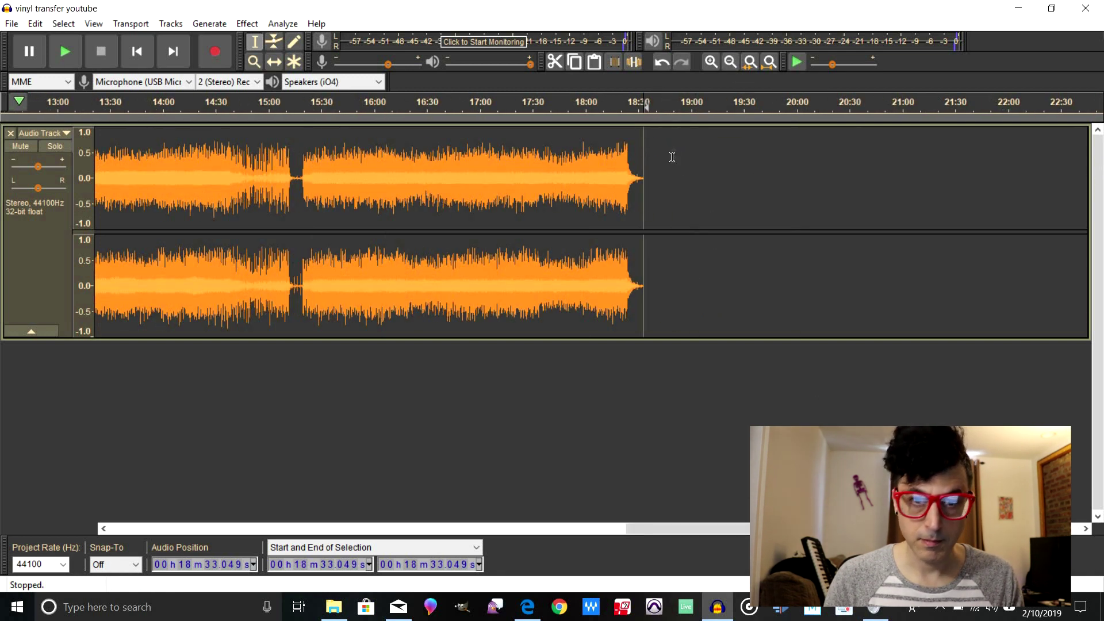
{"action": "left_click", "coordinate": [770, 61]}
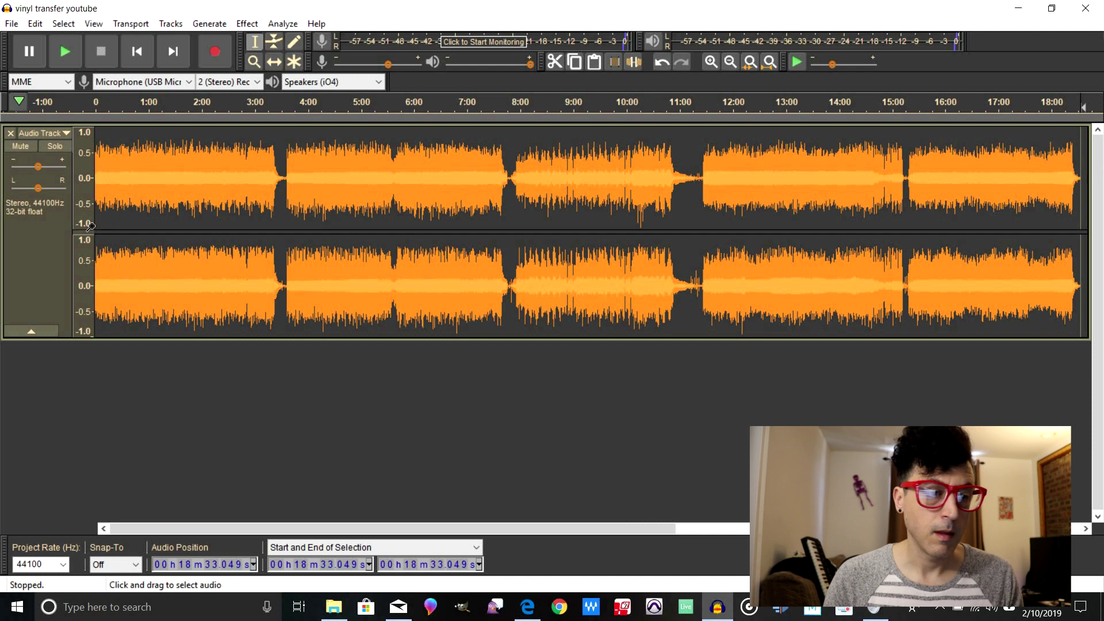
{"action": "left_click", "coordinate": [171, 24]}
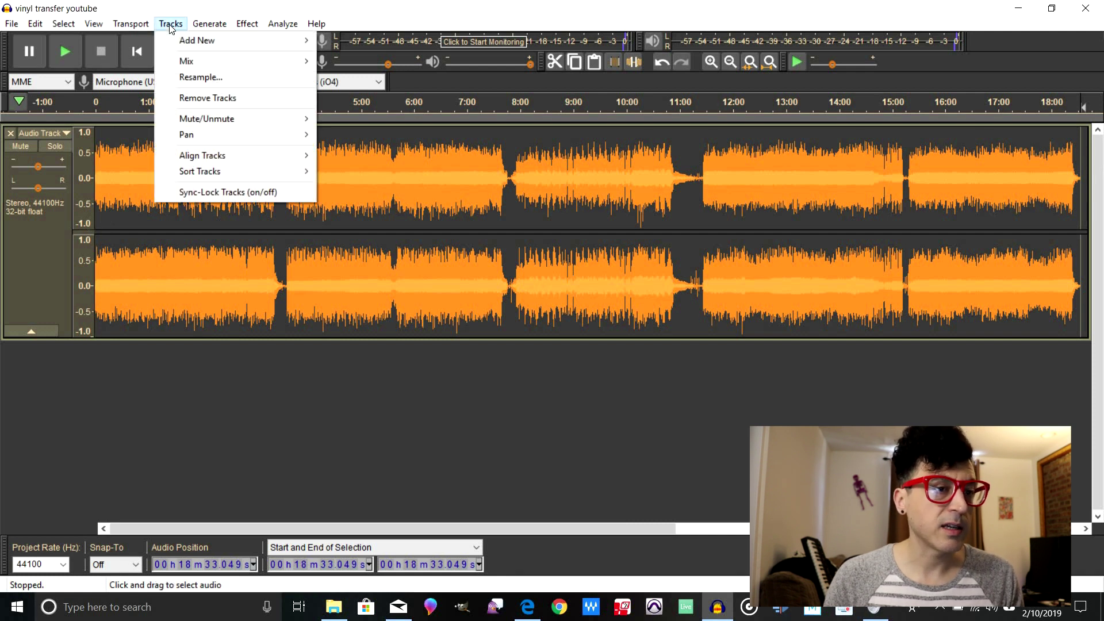
Add a label track with a 'Manatee' label at 0:00, then place the cursor at 3:29.
{"action": "mouse_move", "coordinate": [180, 46]}
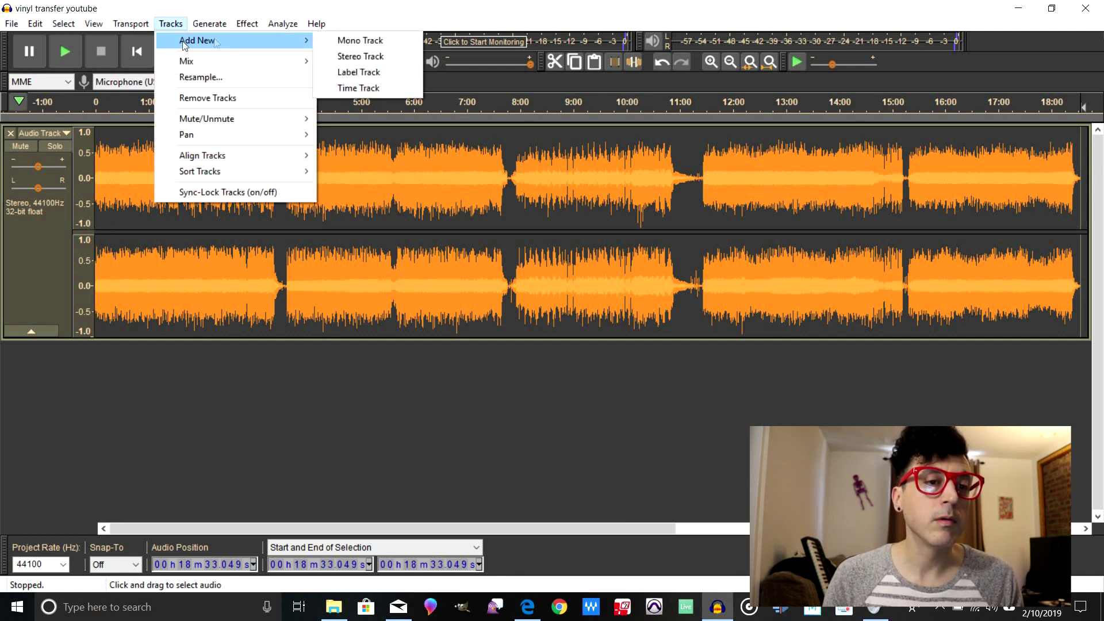
{"action": "left_click", "coordinate": [358, 72]}
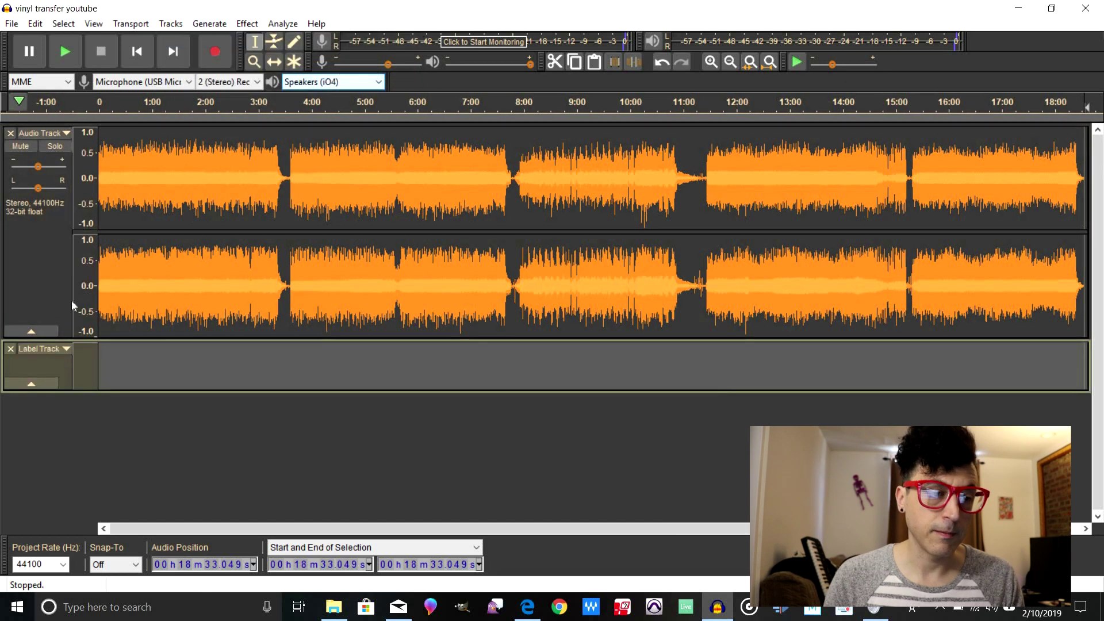
{"action": "left_click", "coordinate": [140, 50]}
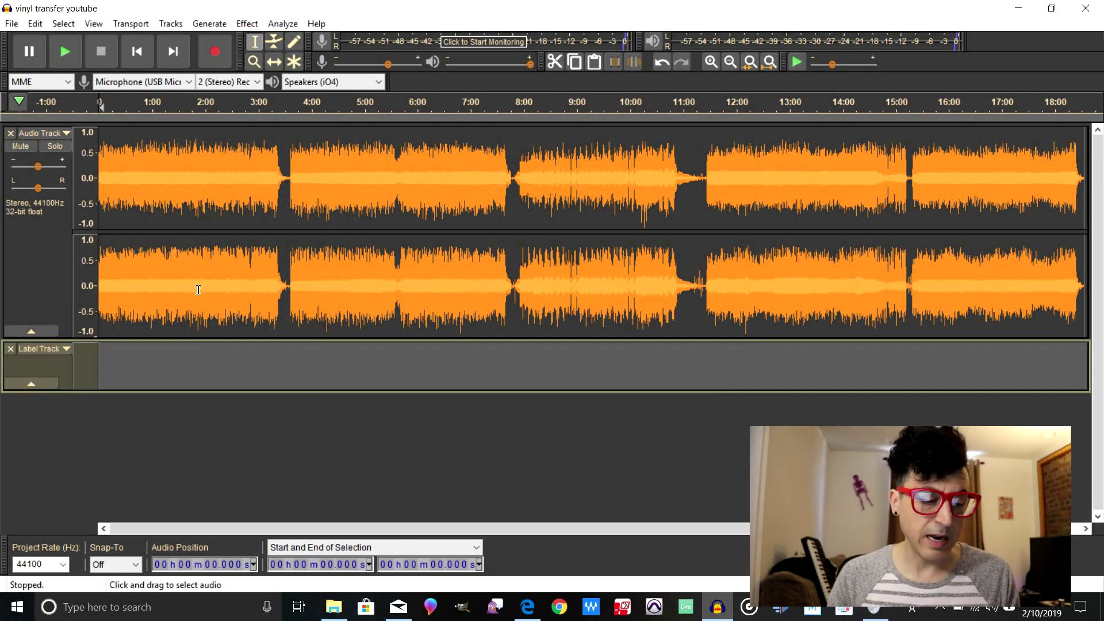
{"action": "key", "text": "space"}
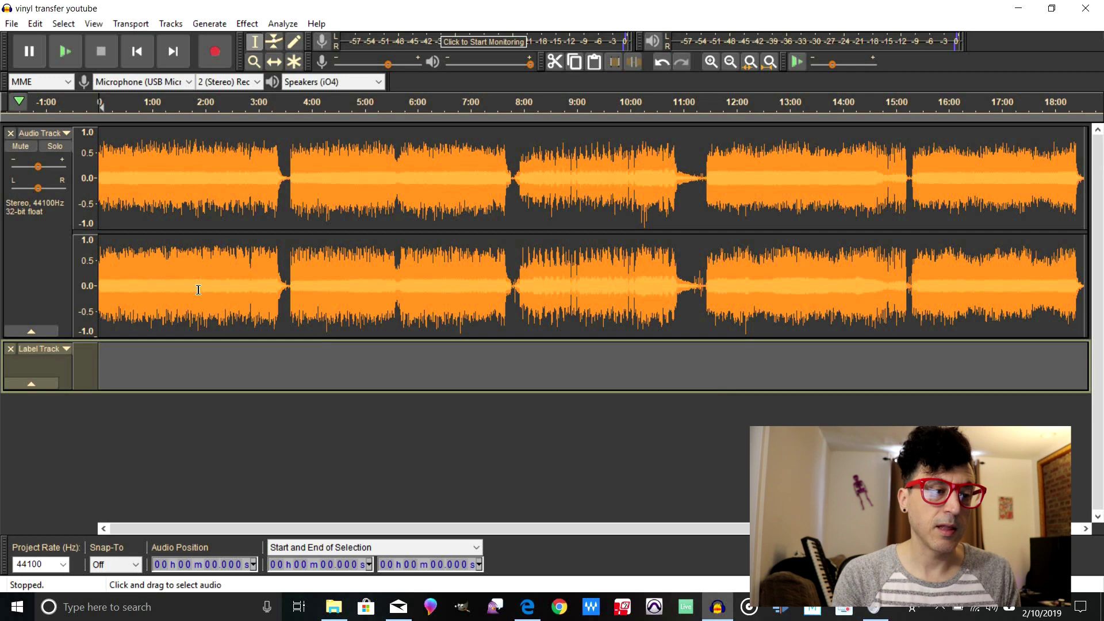
{"action": "key", "text": "ctrl+b"}
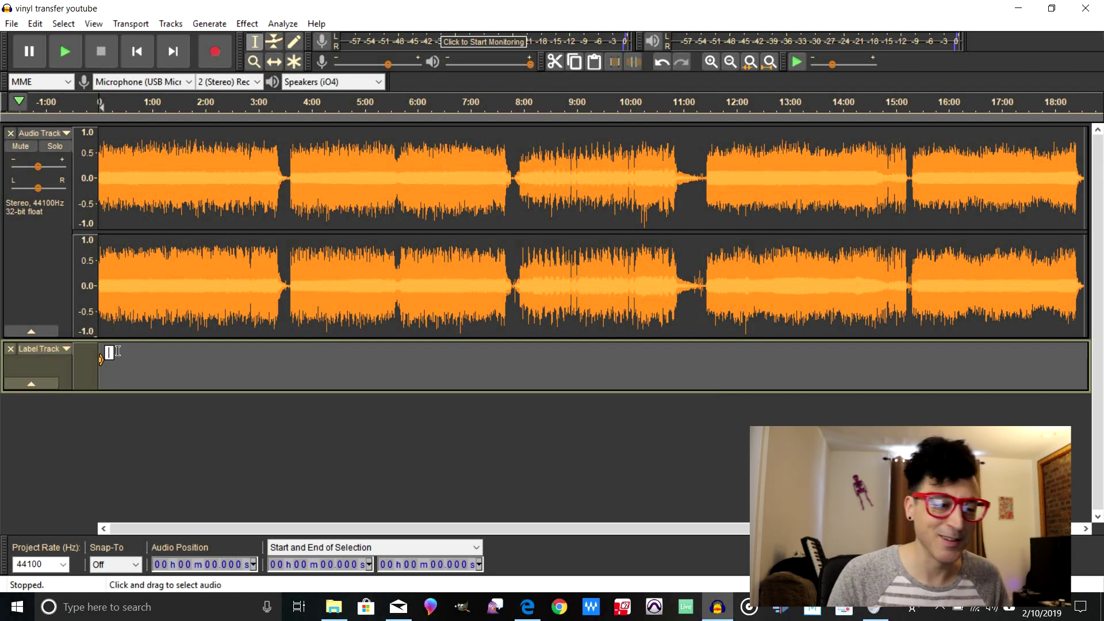
{"action": "type", "text": "Mar"}
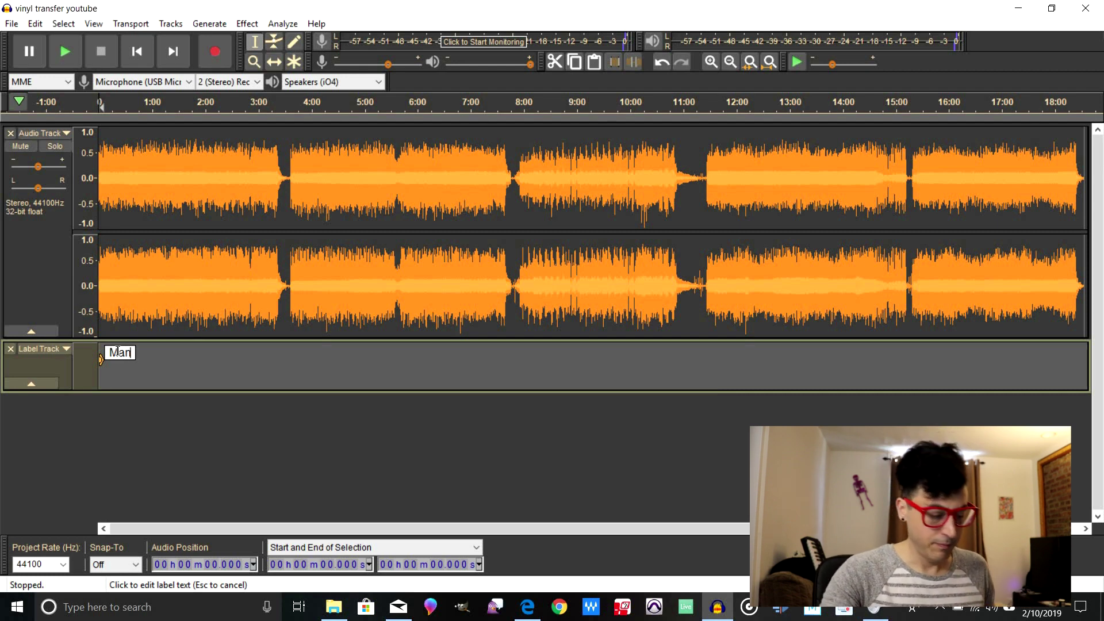
{"action": "type", "text": "atee"}
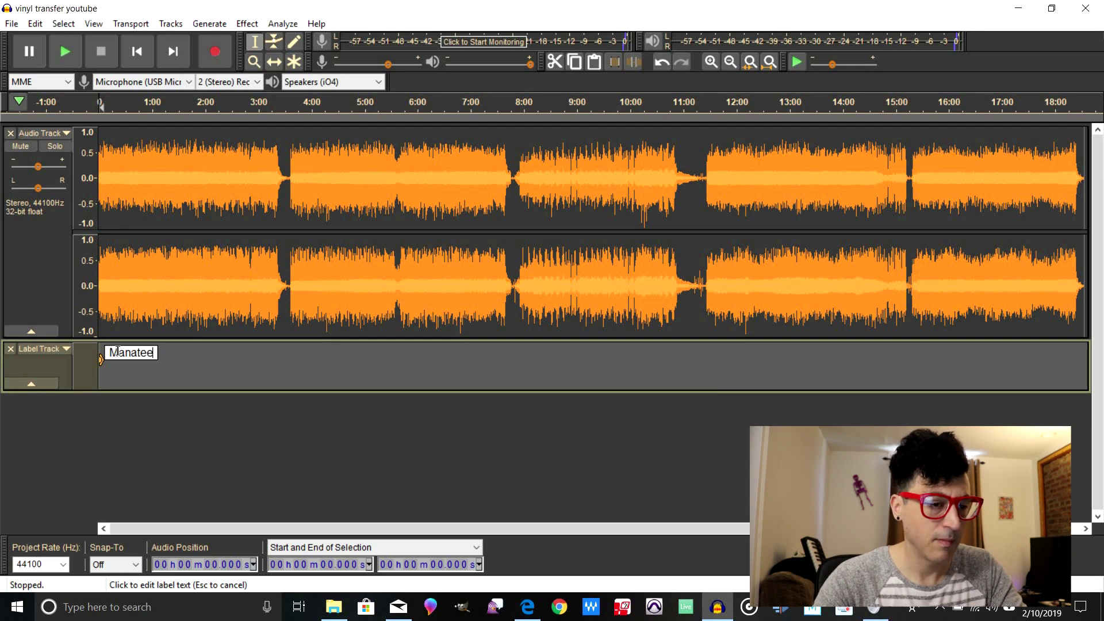
{"action": "key", "text": "Return"}
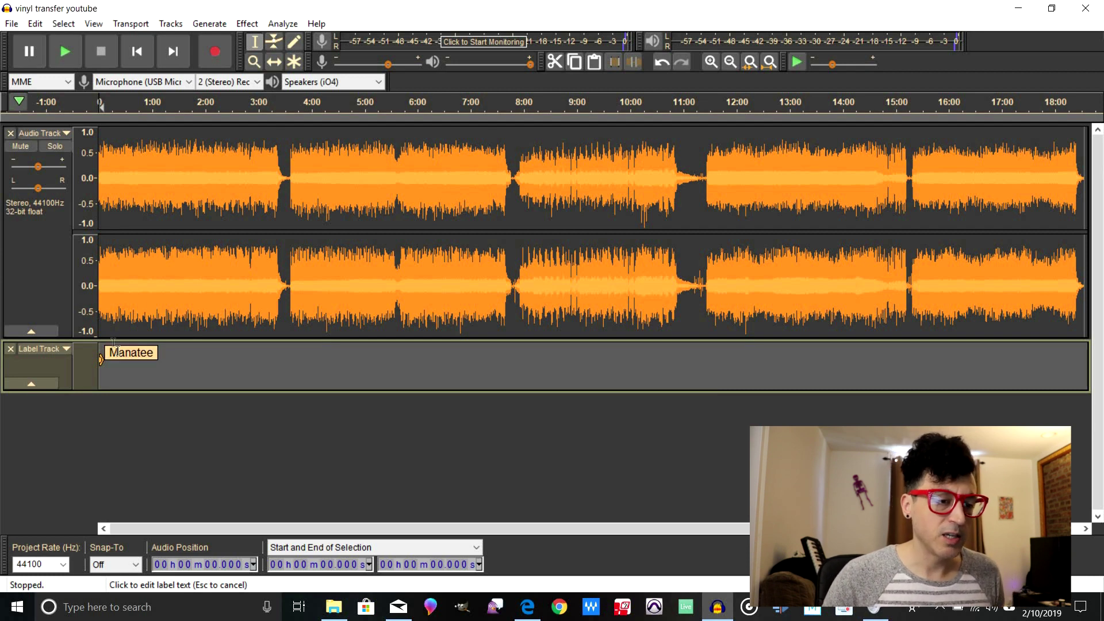
{"action": "left_click", "coordinate": [284, 351]}
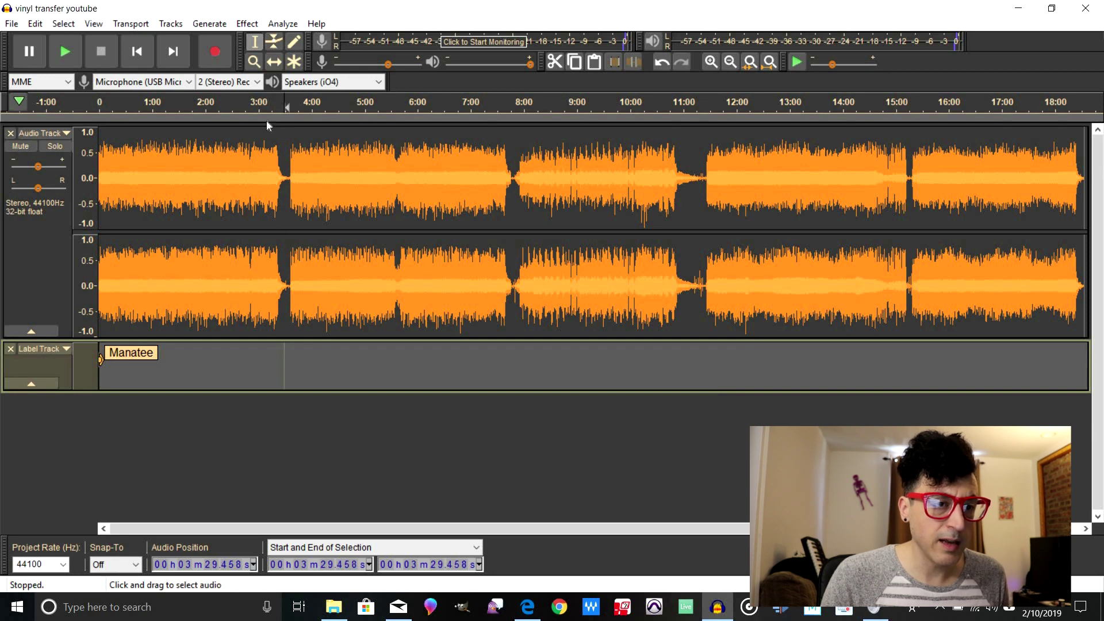
Locate the second song's start at 3:36 and add a label named 'Maze' there.
{"action": "left_click", "coordinate": [280, 102]}
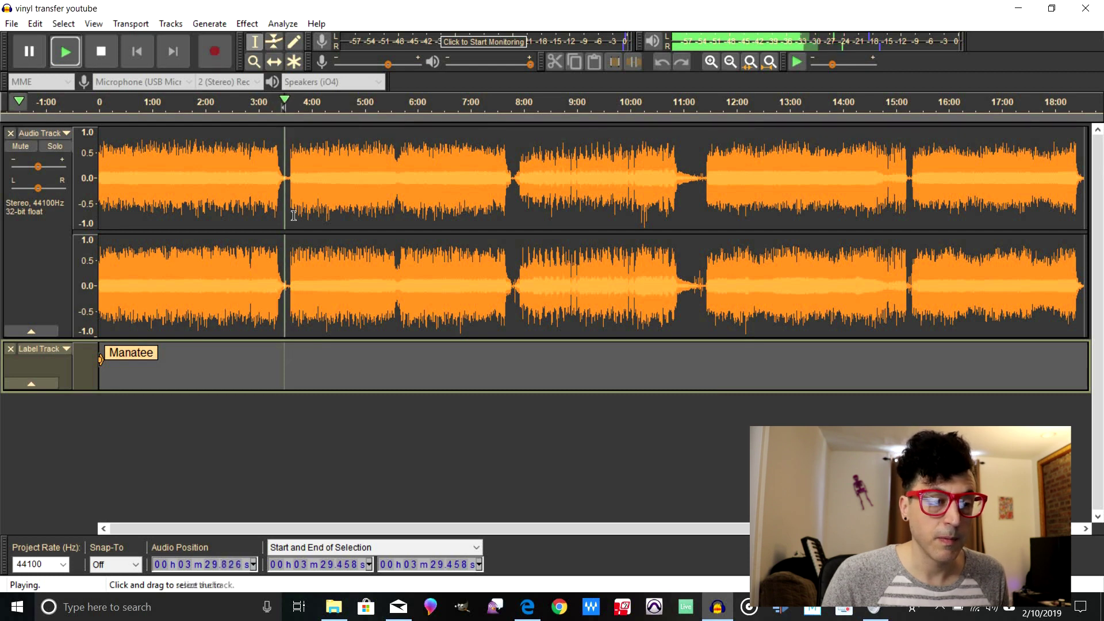
{"action": "left_click", "coordinate": [705, 65]}
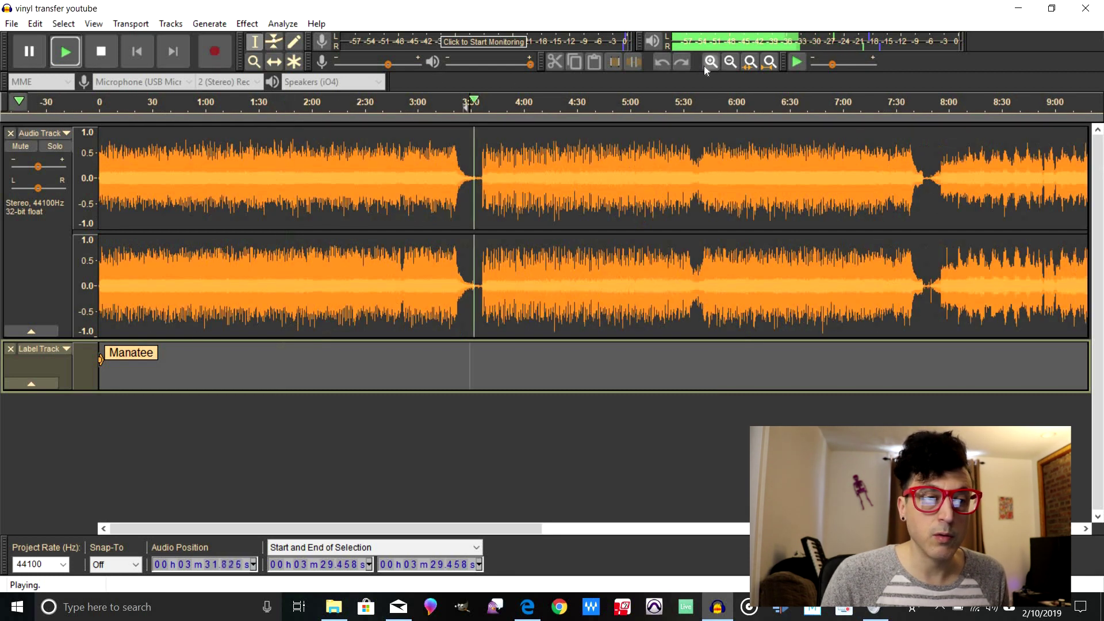
{"action": "left_click", "coordinate": [705, 66]}
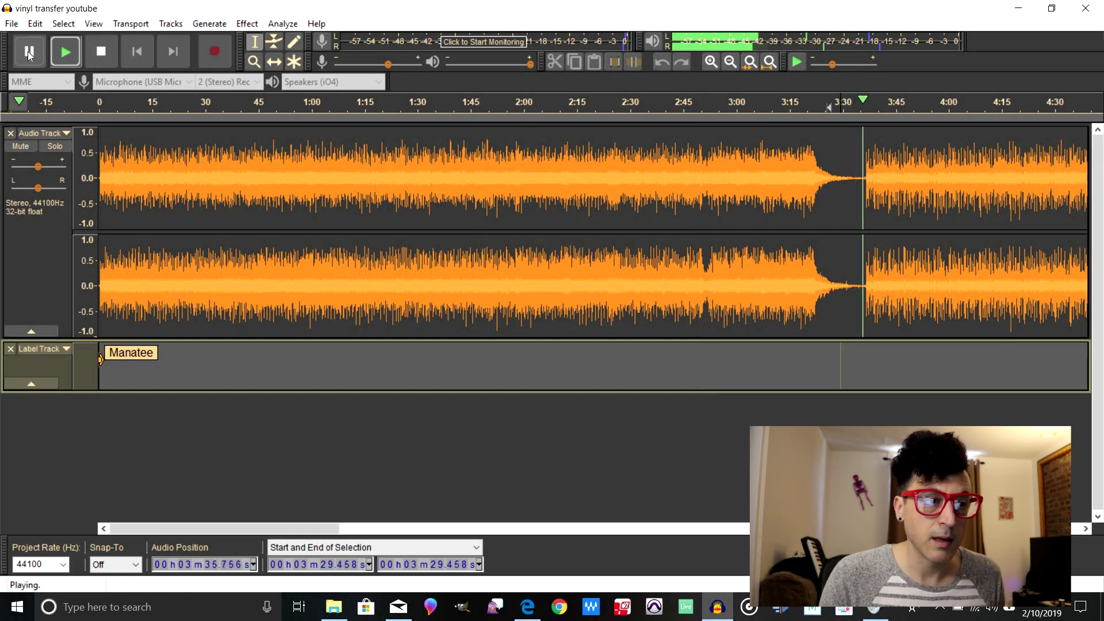
{"action": "left_click", "coordinate": [28, 54]}
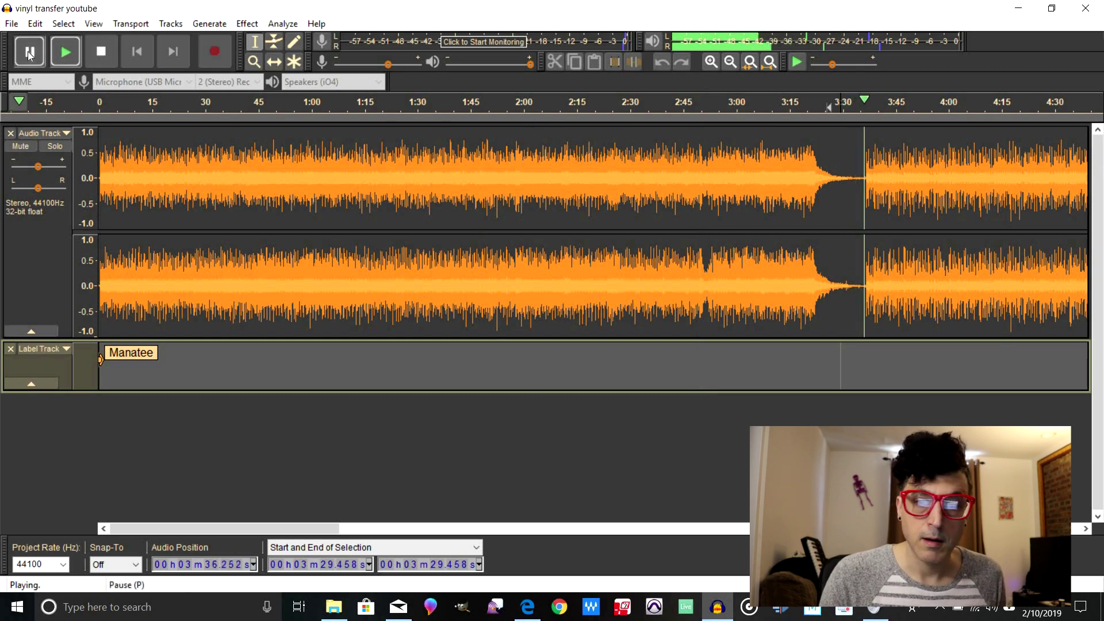
{"action": "left_click", "coordinate": [866, 357]}
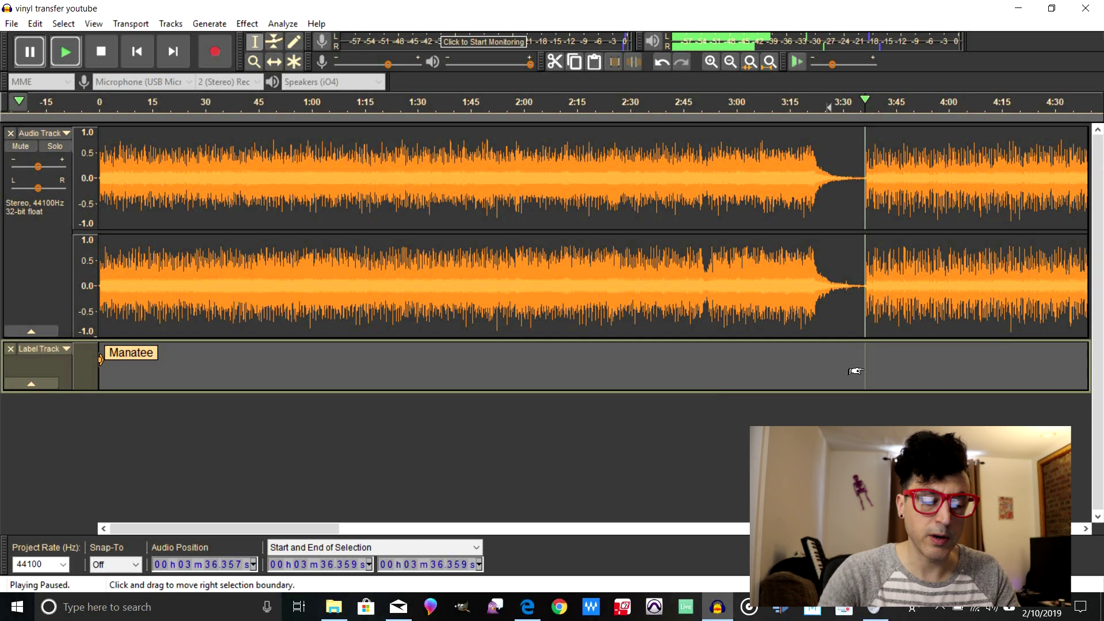
{"action": "key", "text": "ctrl+b"}
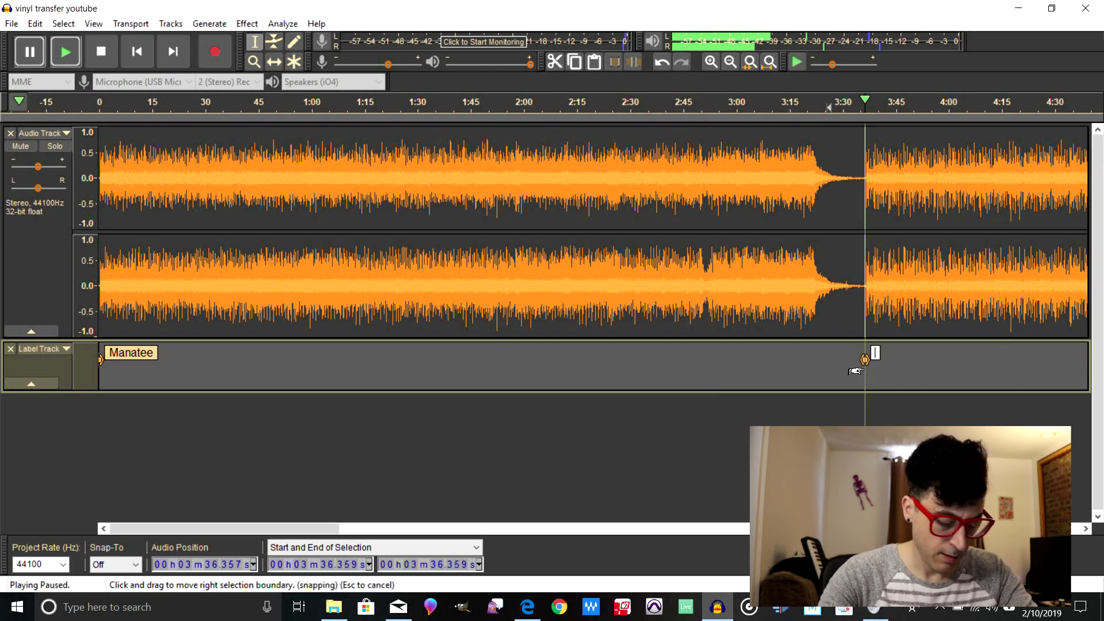
{"action": "type", "text": "Maze"}
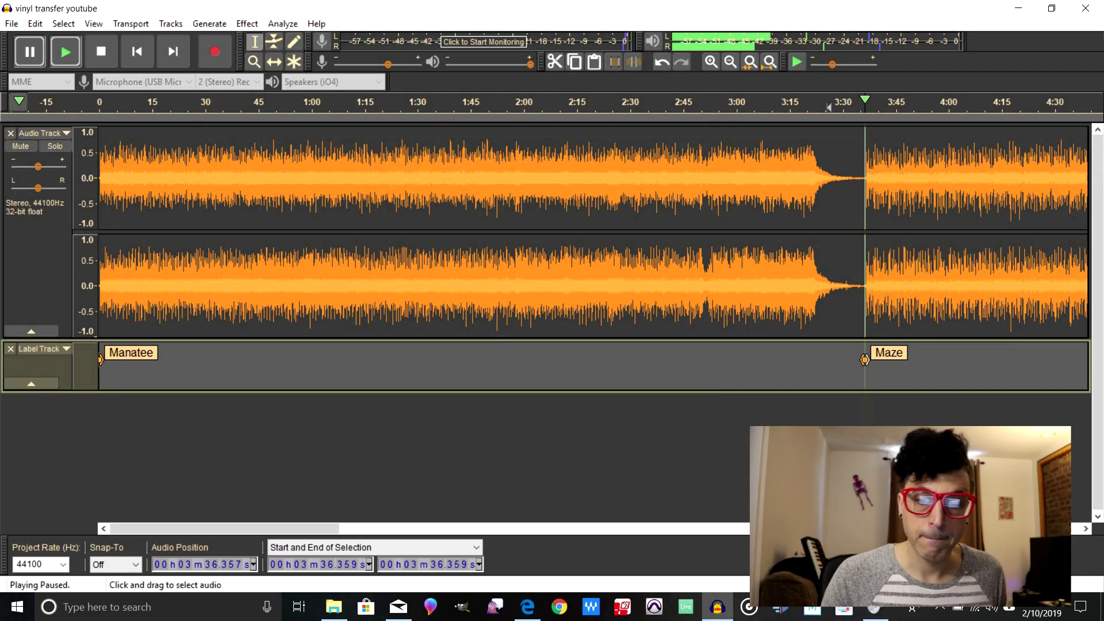
Add a label 'Beach Never Fades' at the gap at 7:49.
{"action": "left_click_drag", "start_coordinate": [319, 530], "coordinate": [463, 528]}
{"action": "left_click_drag", "start_coordinate": [532, 526], "coordinate": [647, 527]}
{"action": "left_click", "coordinate": [651, 371]}
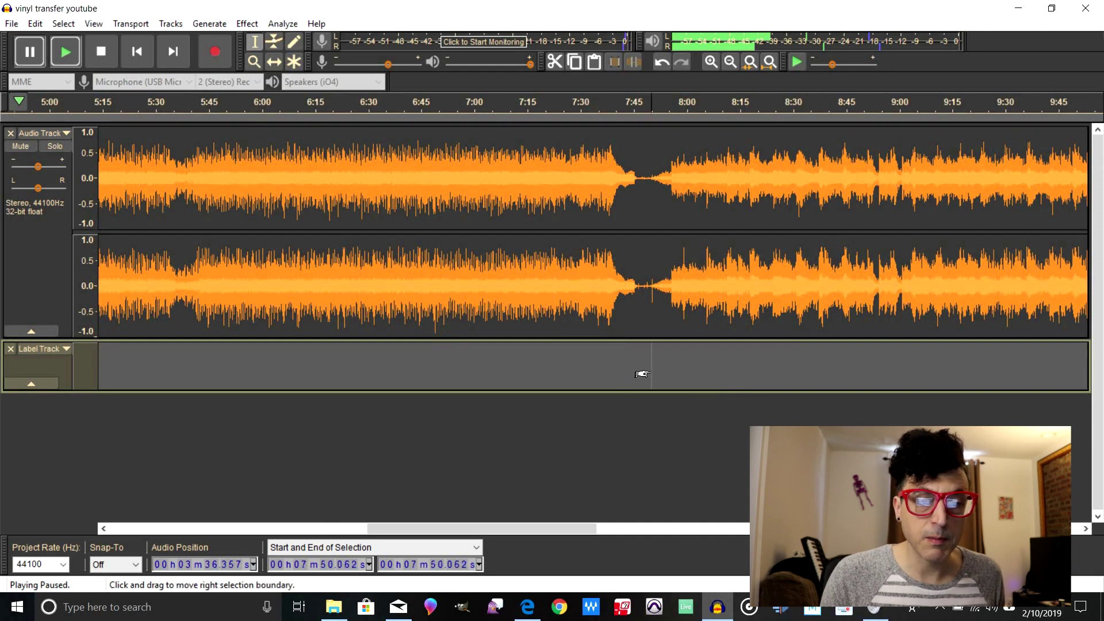
{"action": "key", "text": "space"}
{"action": "key", "text": "space"}
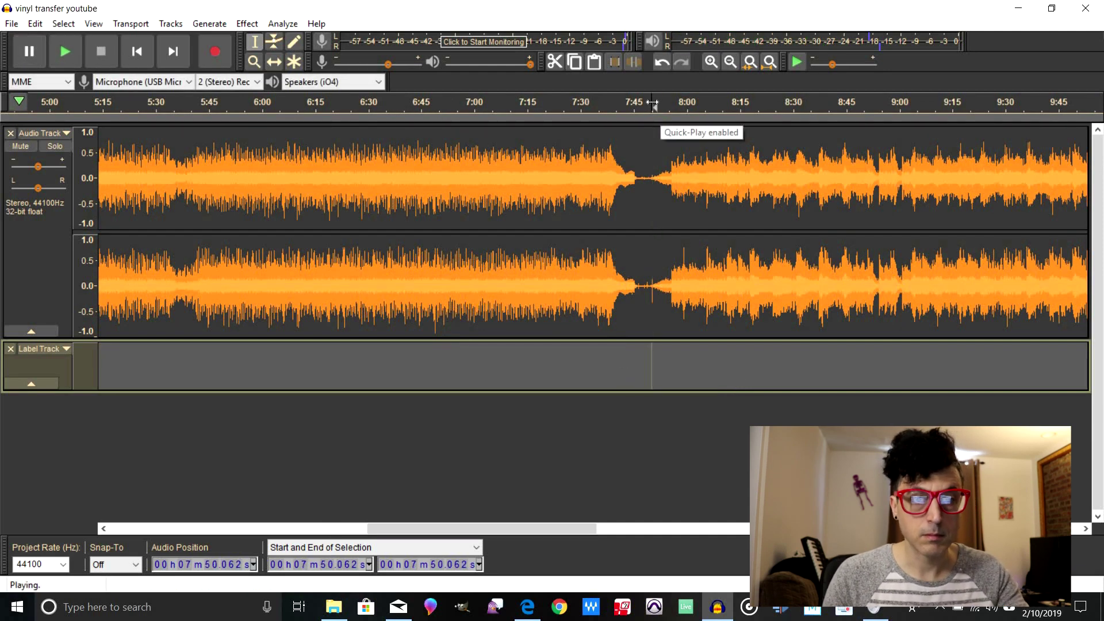
{"action": "key", "text": "space"}
{"action": "left_click", "coordinate": [648, 359]}
{"action": "key", "text": "ctrl+b"}
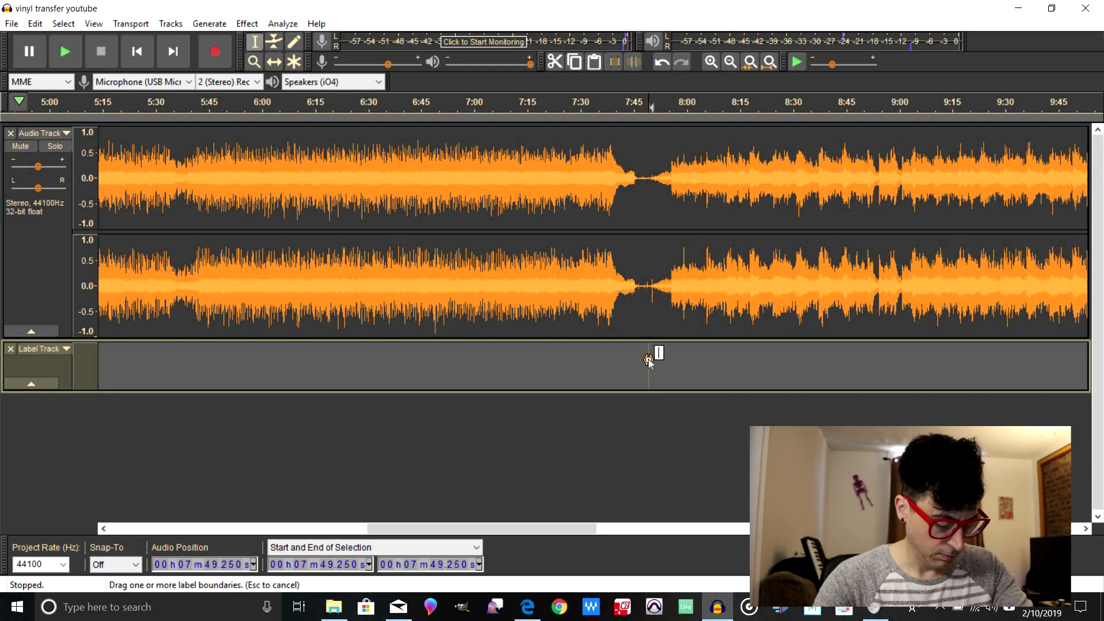
{"action": "type", "text": "Beach Never Fades"}
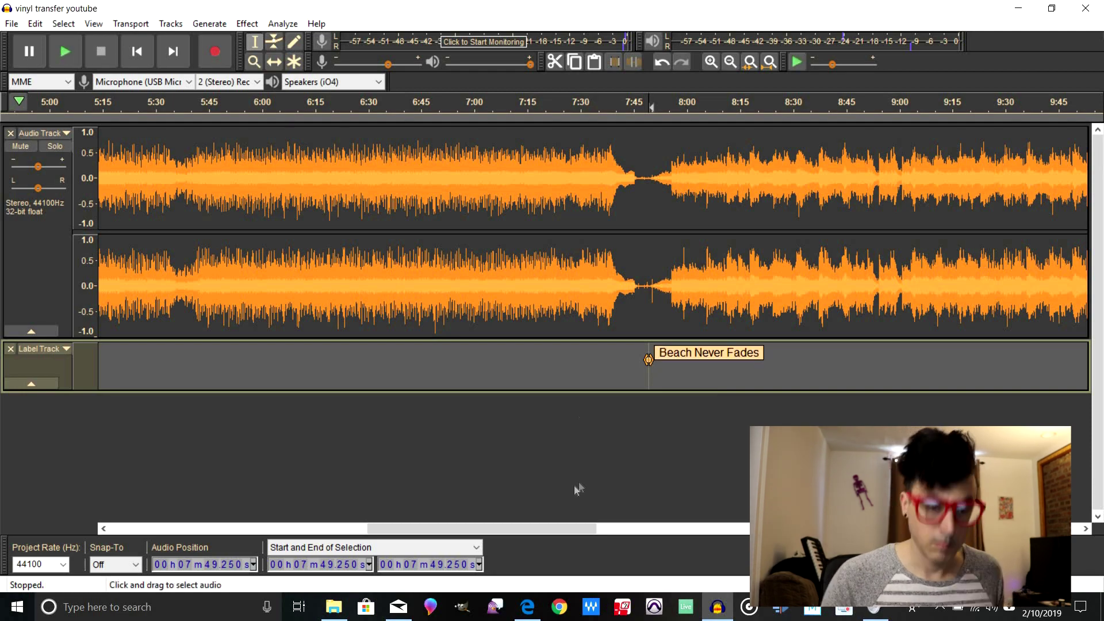
Add a label 'Water Reflection' at the gap at 11:26.
{"action": "left_click_drag", "start_coordinate": [555, 529], "coordinate": [700, 530]}
{"action": "left_click", "coordinate": [790, 359]}
{"action": "key", "text": "ctrl+b"}
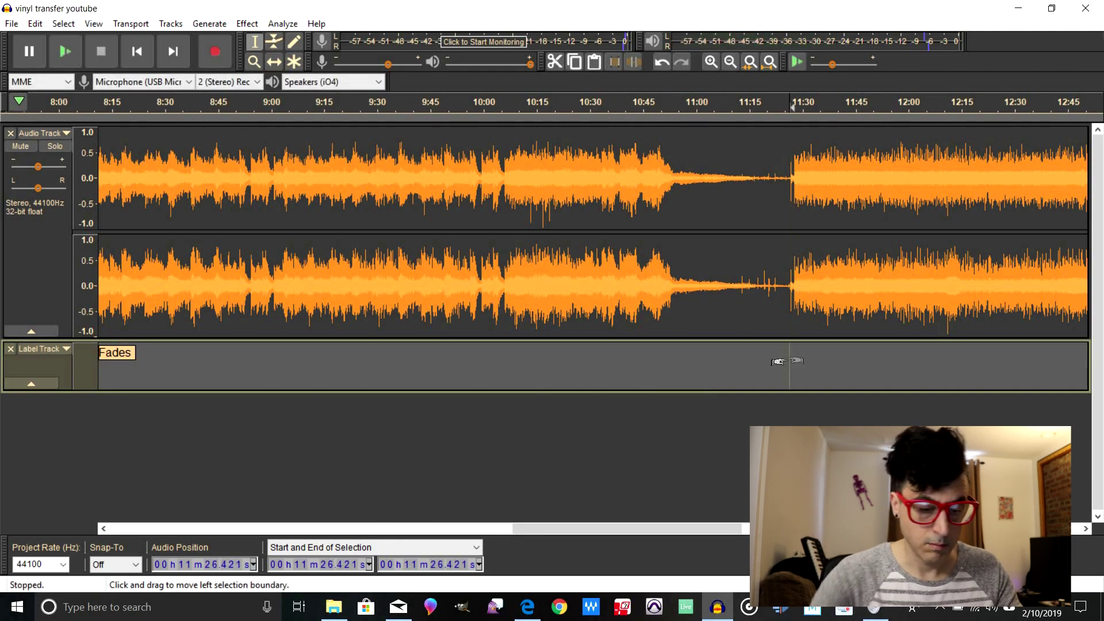
{"action": "type", "text": "Water Reflection"}
Add a label 'For Tuca' at 15:17, where the last song begins.
{"action": "scroll", "coordinate": [788, 358], "scroll_direction": "right", "scroll_amount": 10}
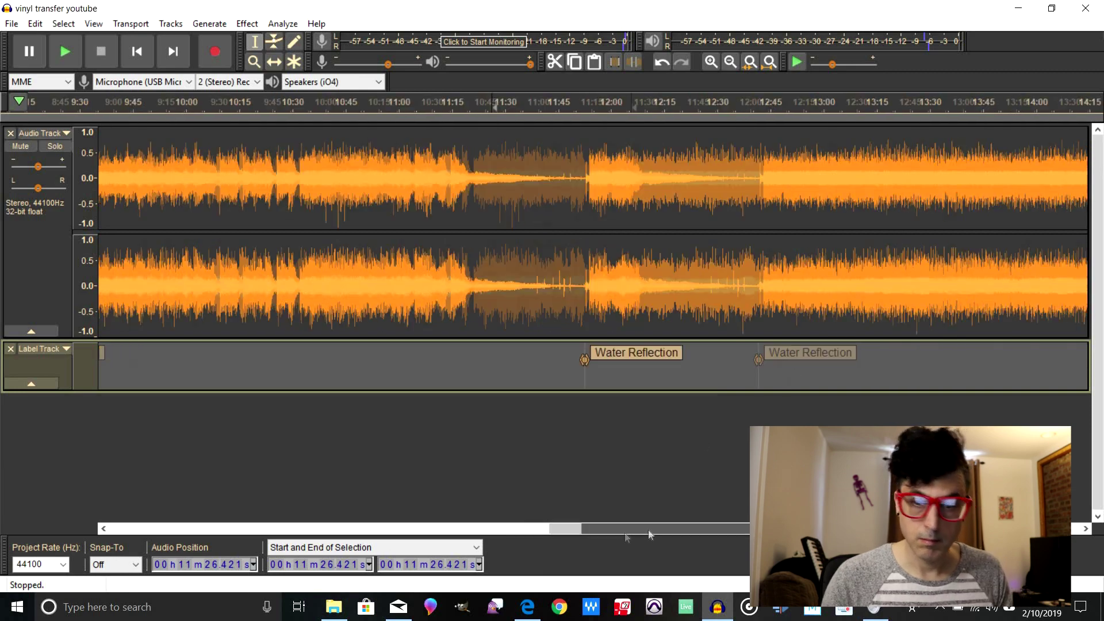
{"action": "left_click", "coordinate": [706, 361]}
{"action": "key", "text": "space"}
{"action": "left_click", "coordinate": [714, 360]}
{"action": "key", "text": "space"}
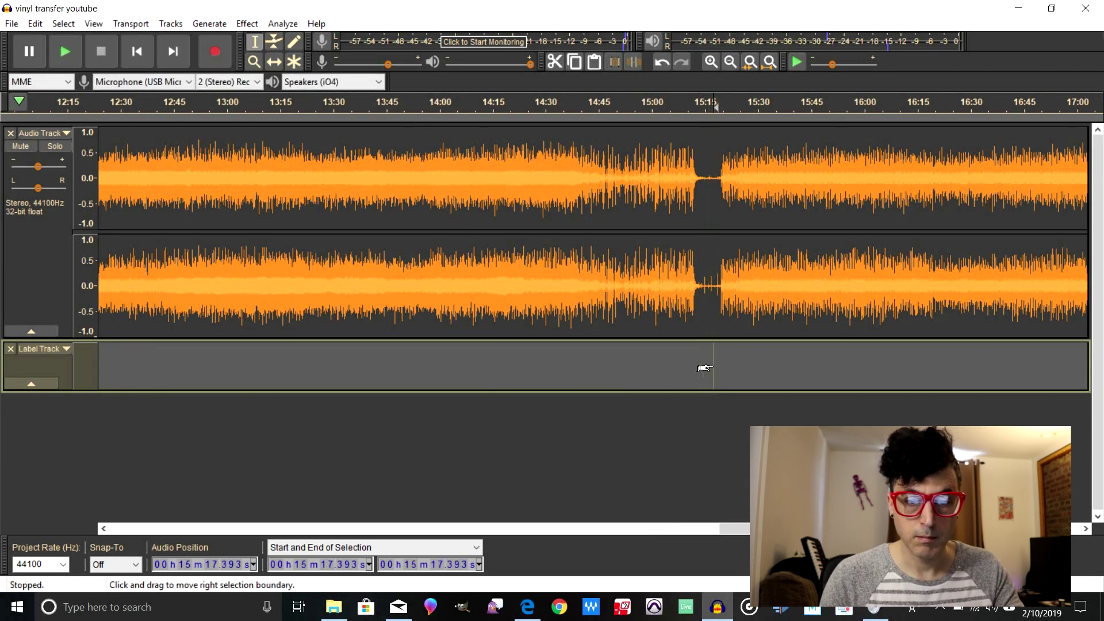
{"action": "key", "text": "ctrl+b"}
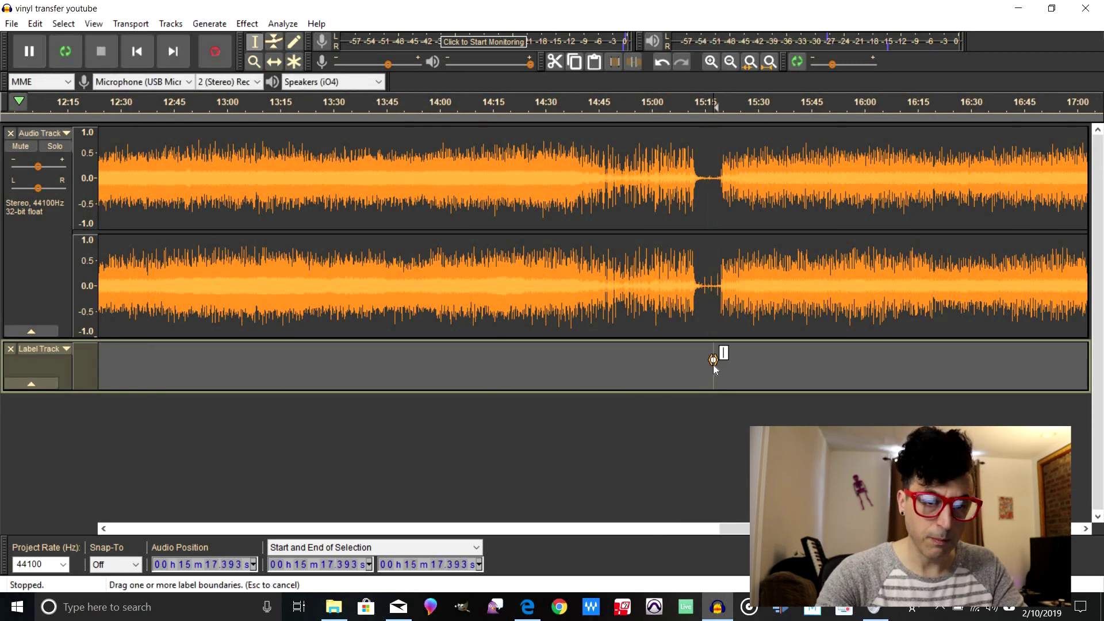
{"action": "type", "text": "For Tuca"}
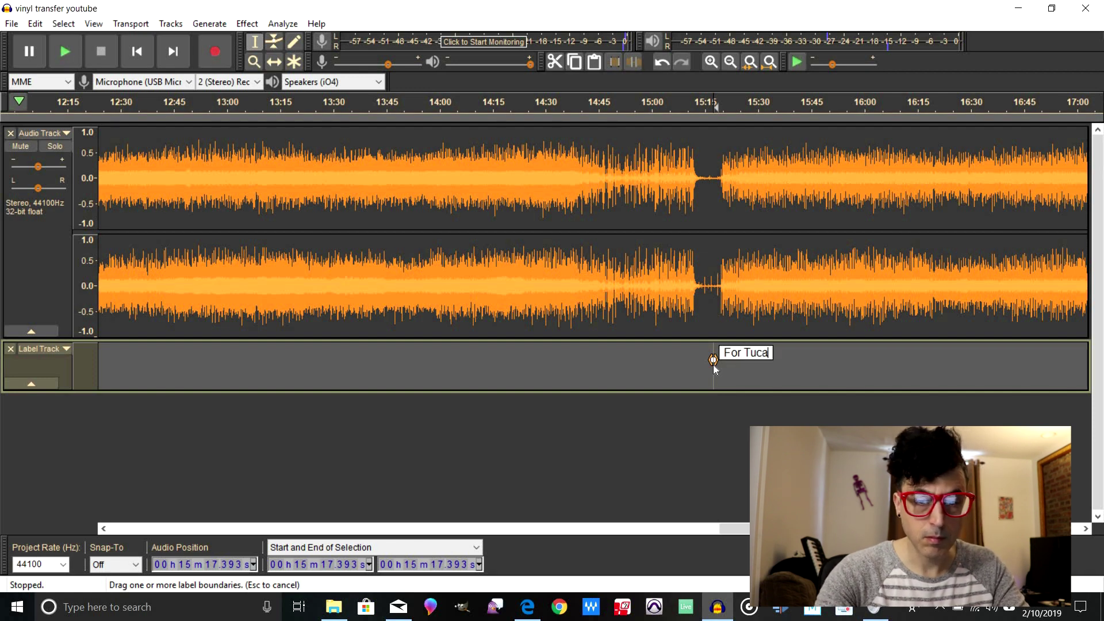
{"action": "key", "text": "Return"}
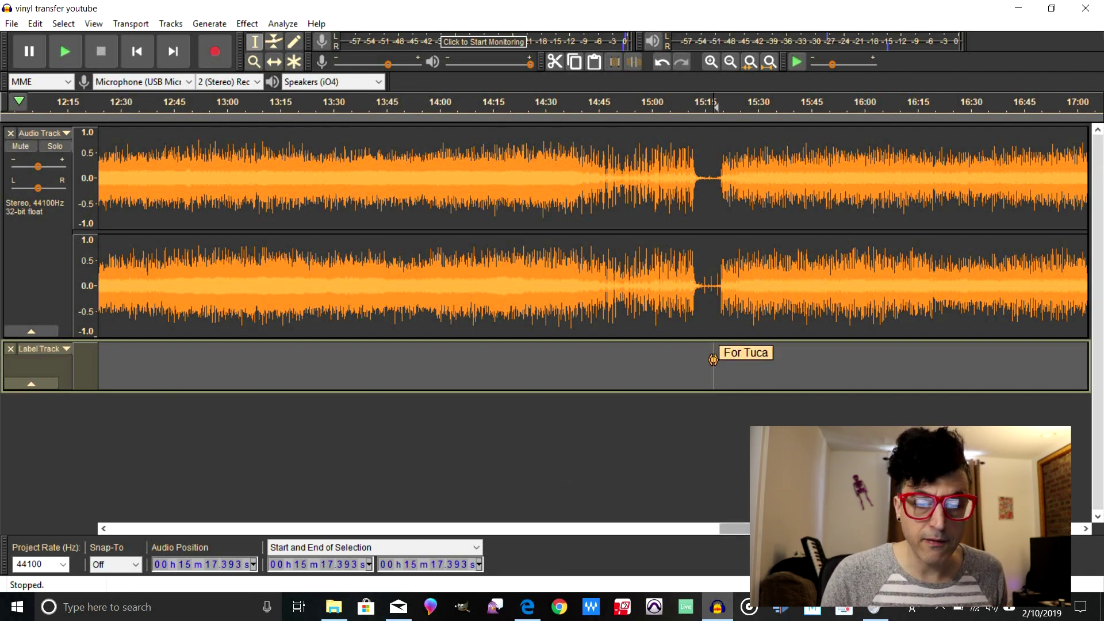
{"action": "left_click_drag", "start_coordinate": [726, 529], "coordinate": [402, 530]}
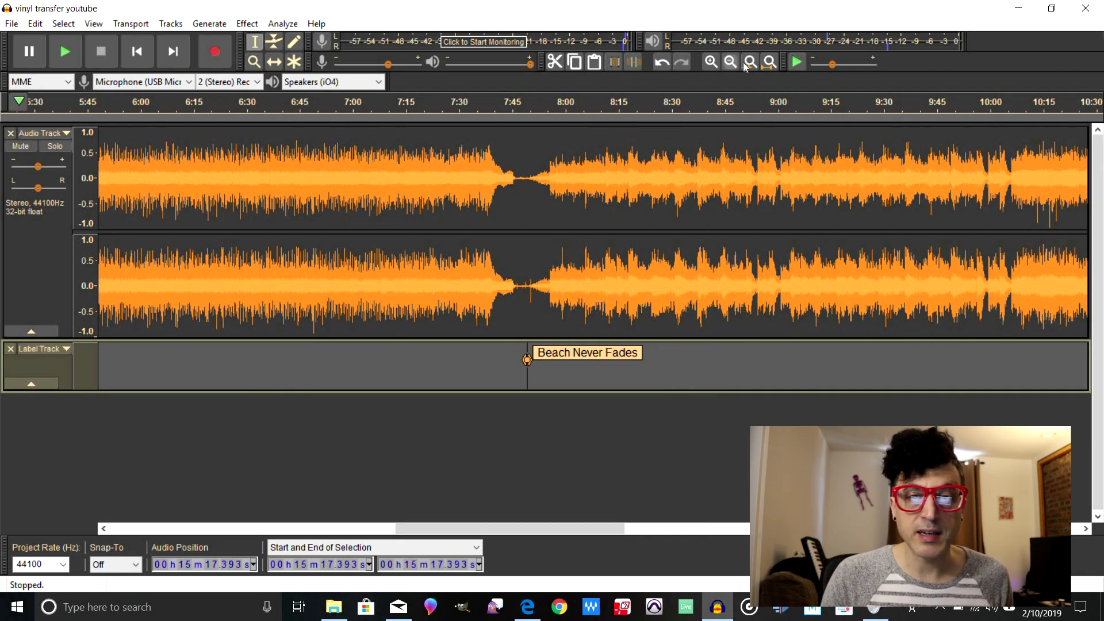
{"action": "left_click", "coordinate": [770, 62]}
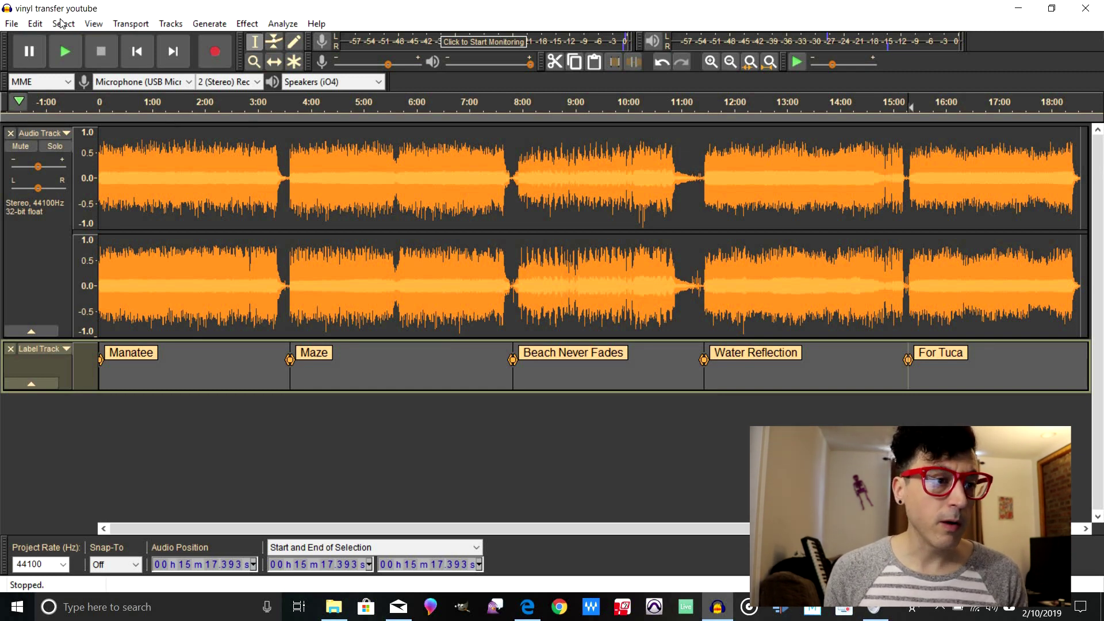
With all five song labels in view, open the Edit menu.
{"action": "left_click", "coordinate": [35, 25]}
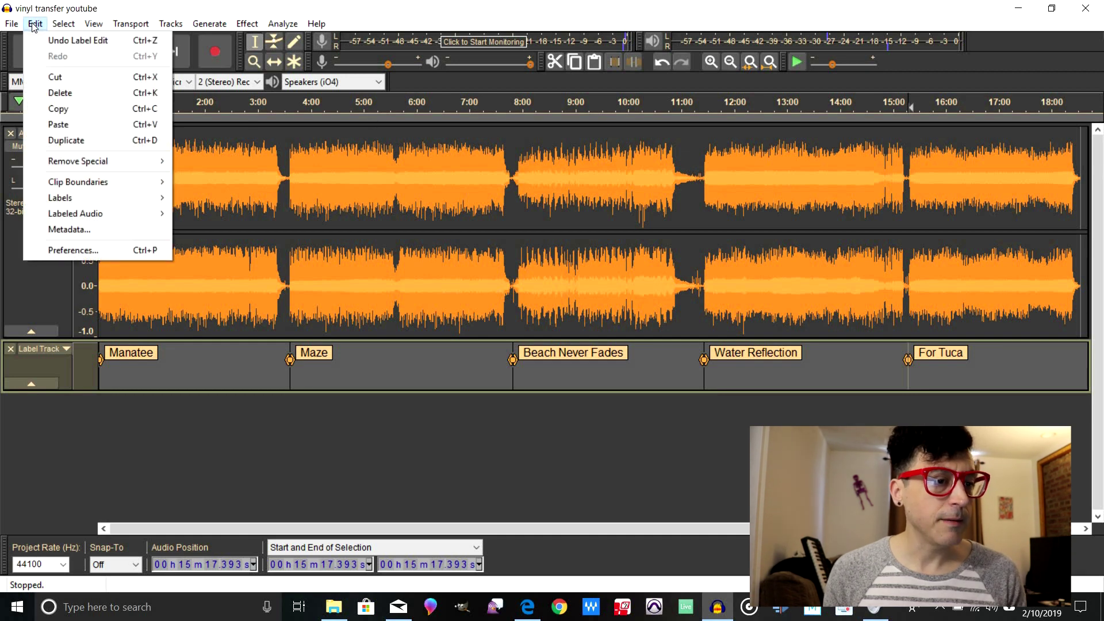
In the metadata tags editor, set Artist Name and Album Title to Manasota.
{"action": "left_click", "coordinate": [64, 230]}
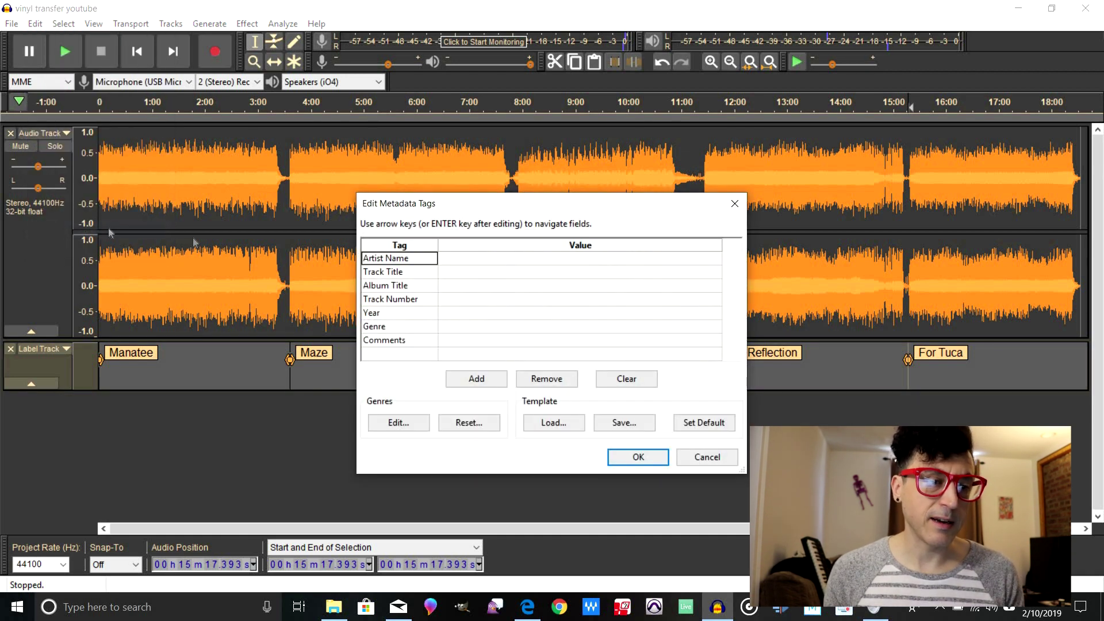
{"action": "left_click", "coordinate": [491, 260]}
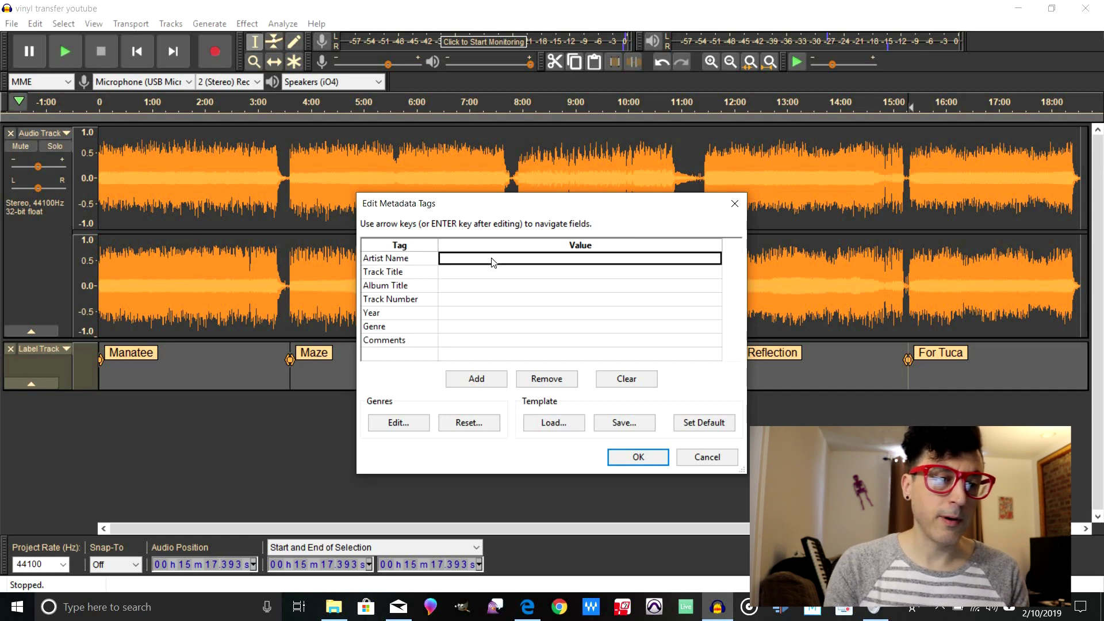
{"action": "type", "text": "man"}
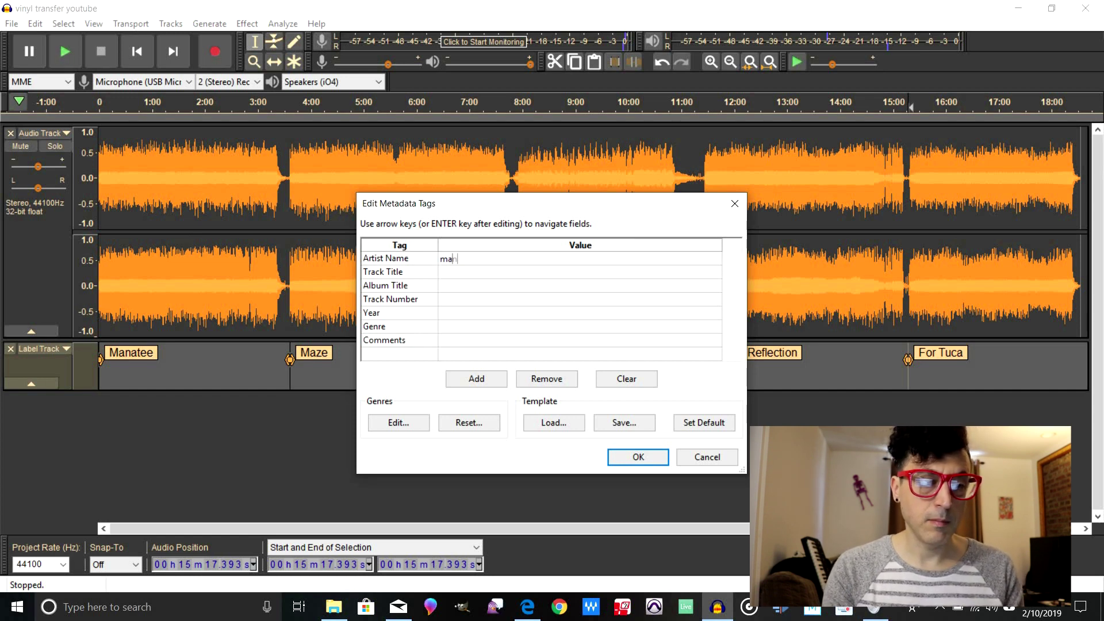
{"action": "key", "text": "BackSpace"}
{"action": "key", "text": "BackSpace"}
{"action": "key", "text": "BackSpace"}
{"action": "type", "text": "Manasota"}
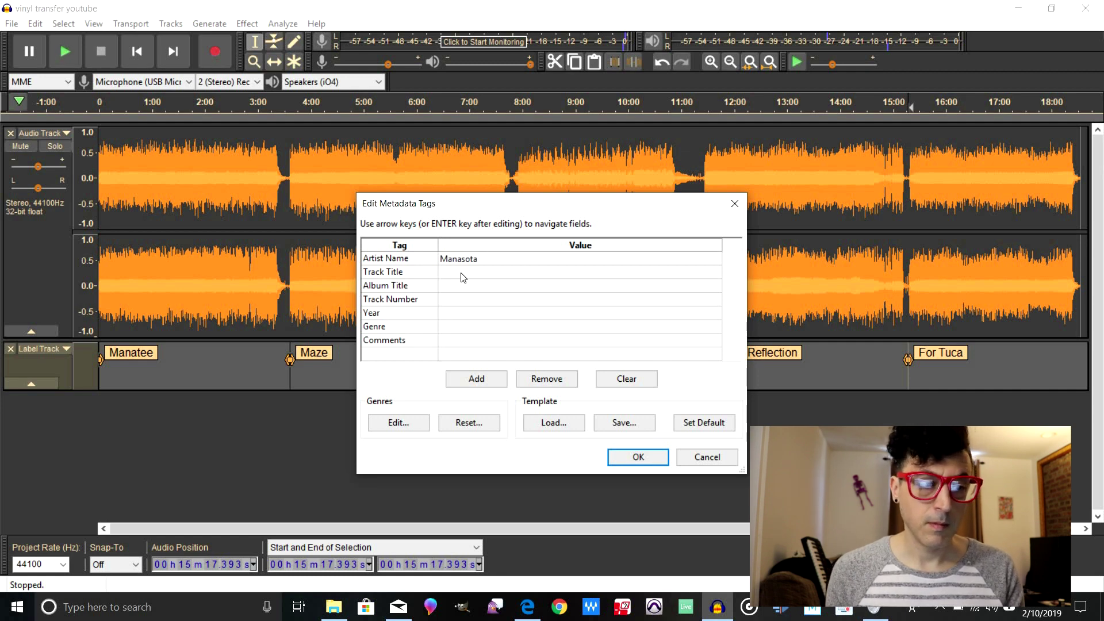
{"action": "left_click", "coordinate": [461, 275]}
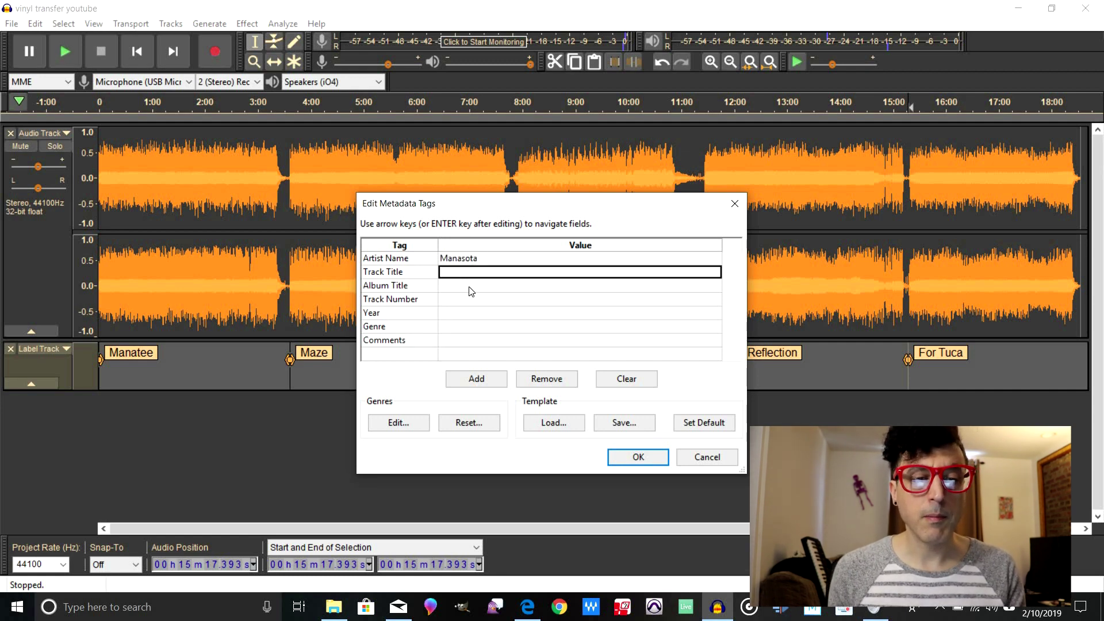
{"action": "left_click", "coordinate": [471, 287]}
{"action": "key", "text": "shift"}
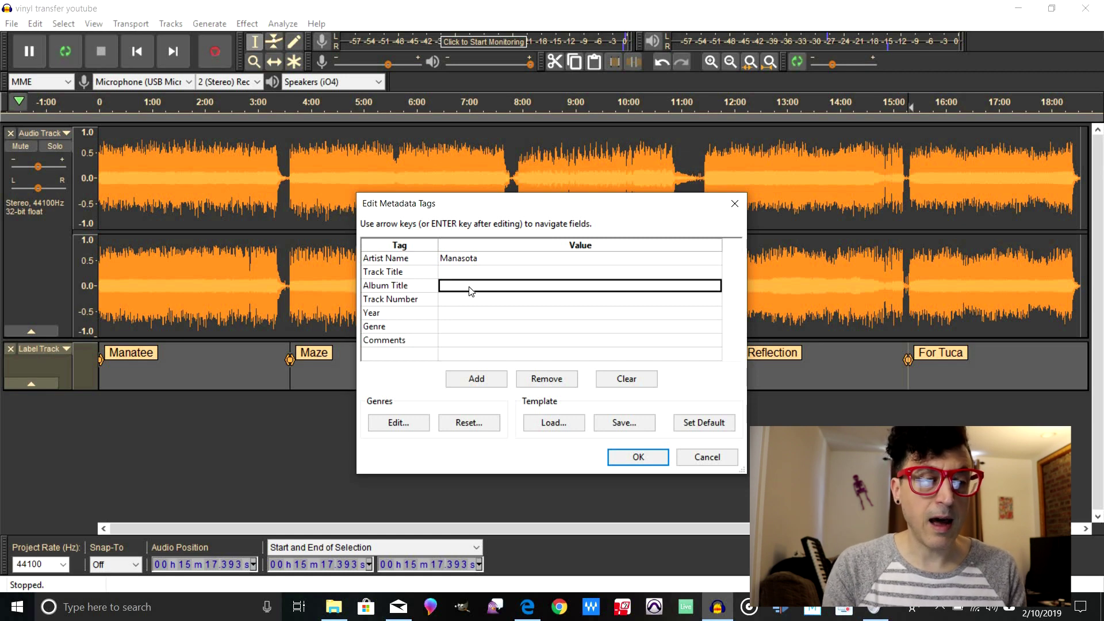
{"action": "type", "text": "Manasota"}
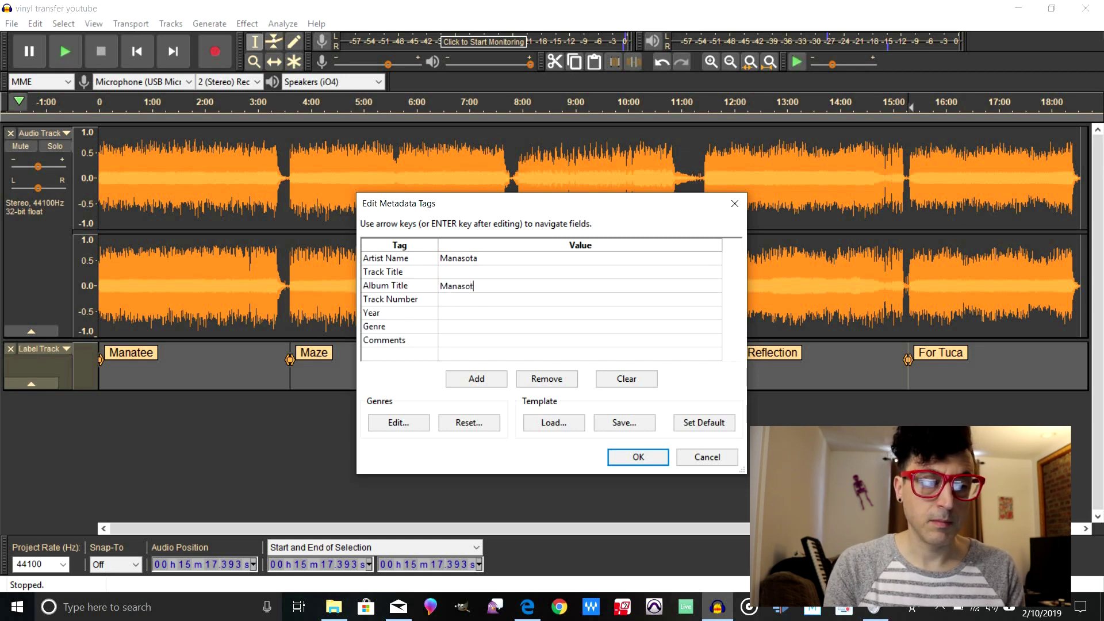
{"action": "left_click", "coordinate": [450, 300]}
Set Year to 2016 and Genre to Post Rock, then save the tags.
{"action": "left_click", "coordinate": [478, 314]}
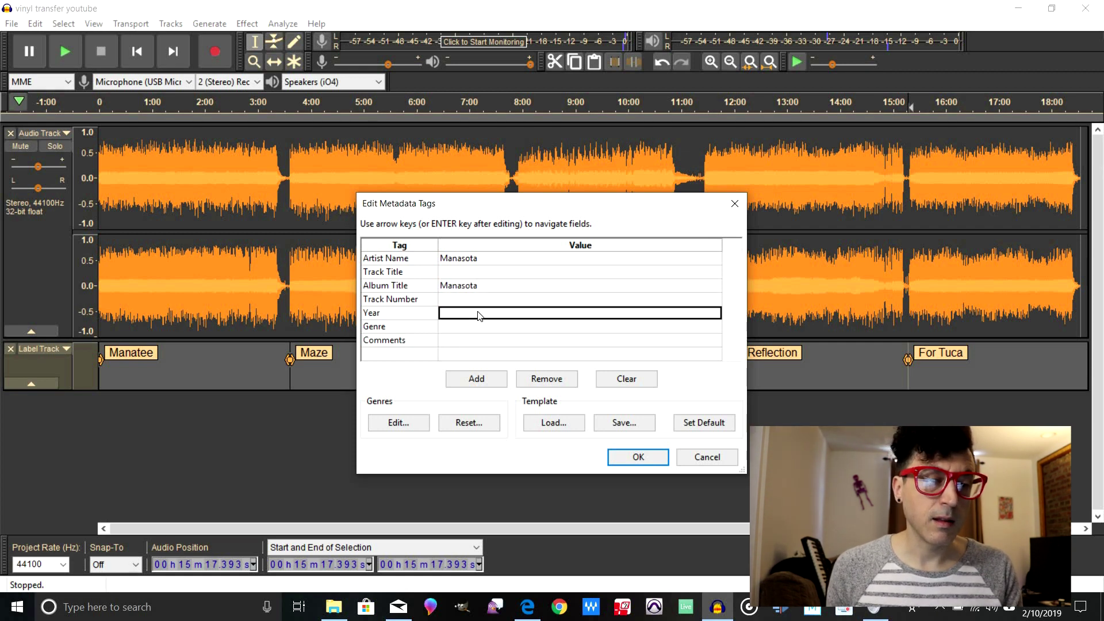
{"action": "type", "text": "2016"}
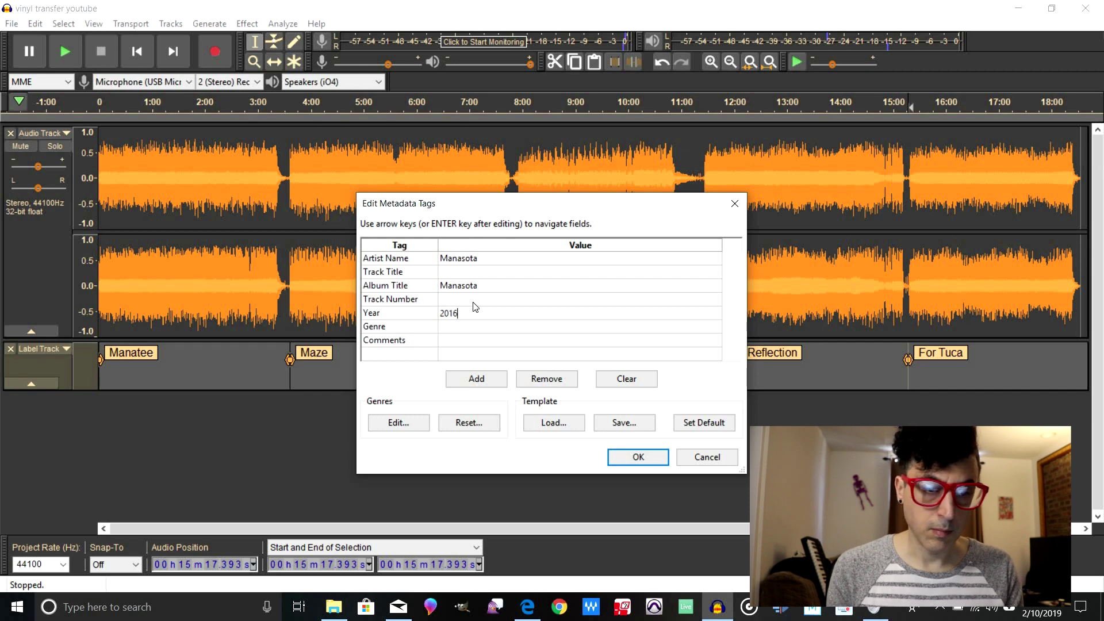
{"action": "left_click", "coordinate": [491, 329]}
{"action": "key", "text": "shift"}
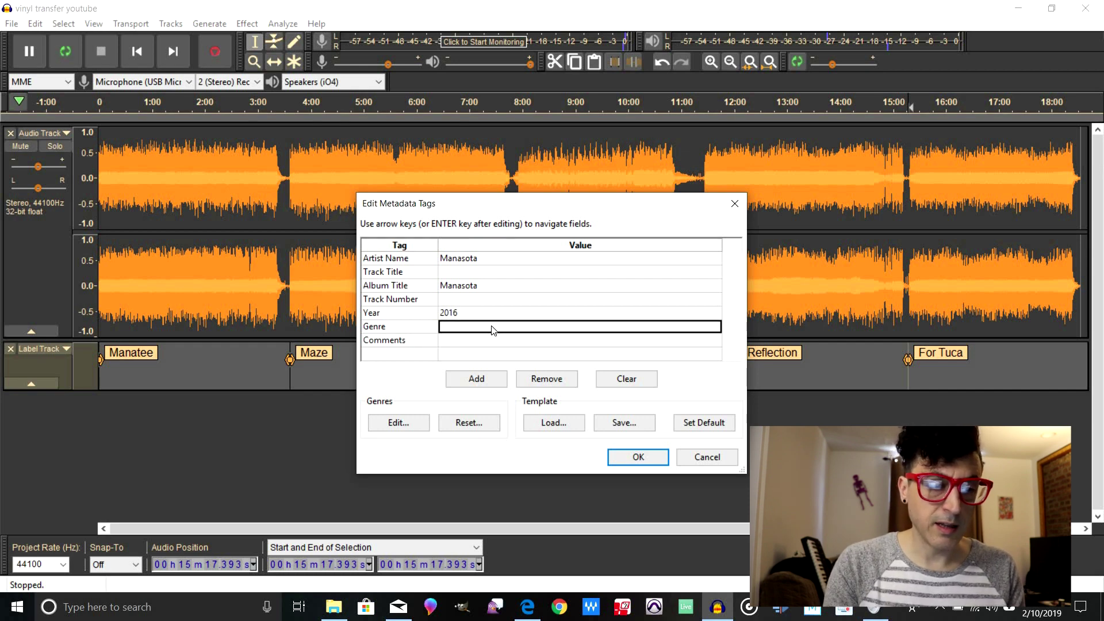
{"action": "type", "text": "Post Rock"}
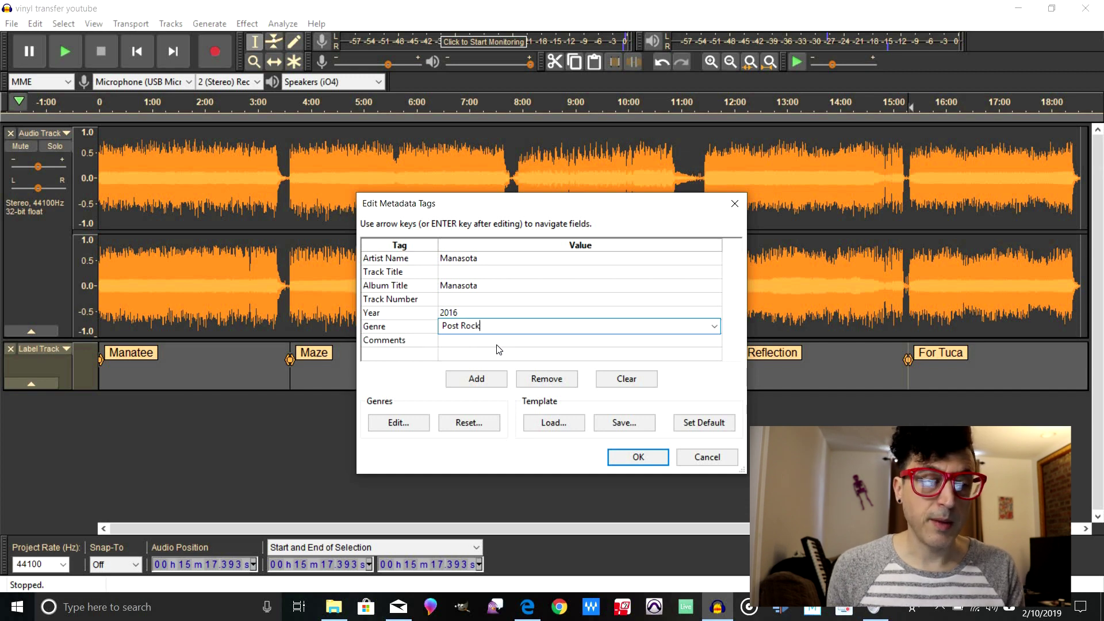
{"action": "key", "text": "Return"}
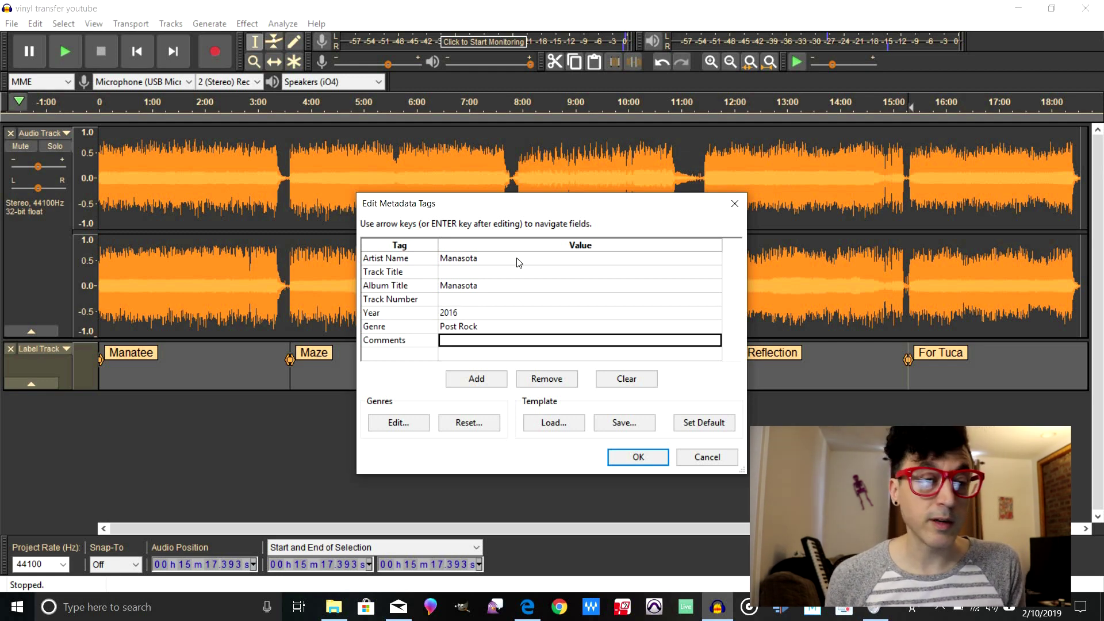
{"action": "left_click", "coordinate": [639, 457]}
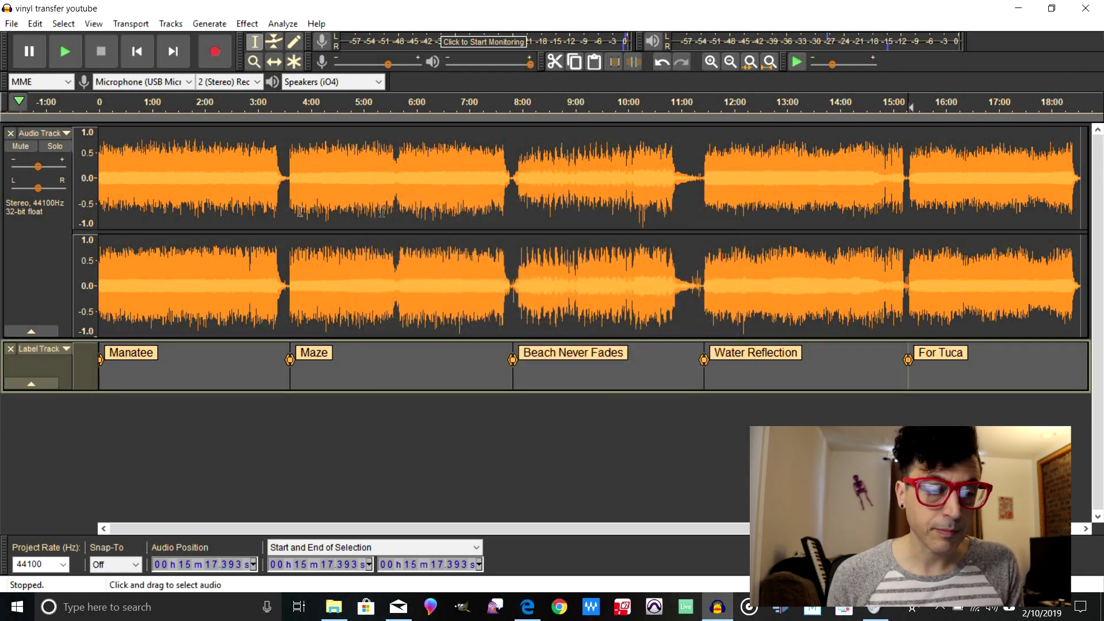
Set up Export Multiple as FLAC at compression level 5 and start the export.
{"action": "left_click", "coordinate": [9, 26]}
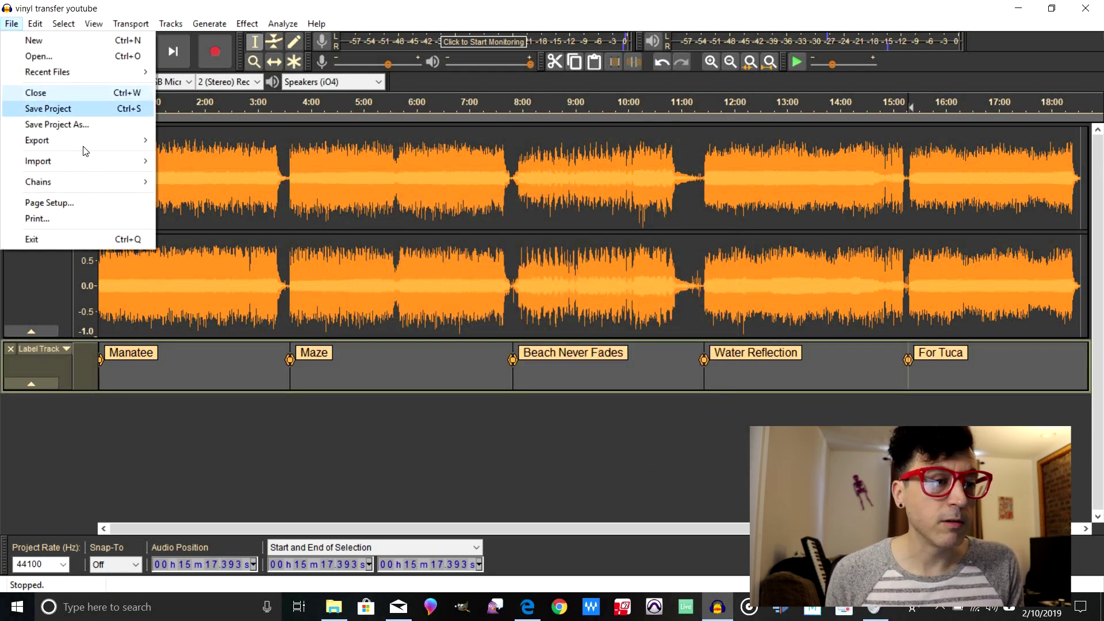
{"action": "mouse_move", "coordinate": [85, 140]}
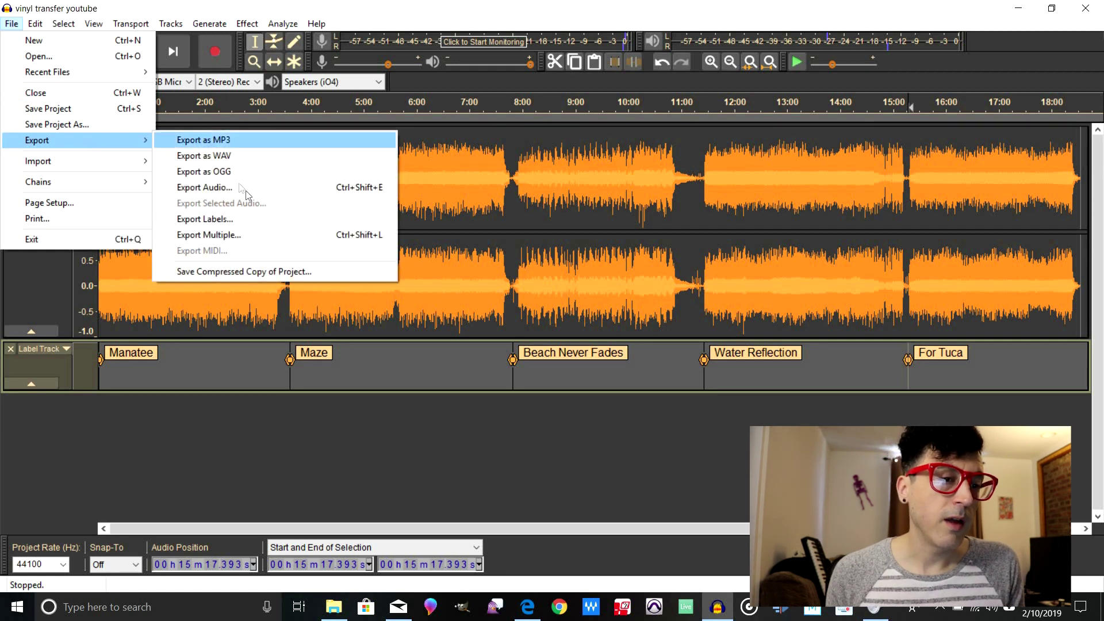
{"action": "left_click", "coordinate": [234, 235]}
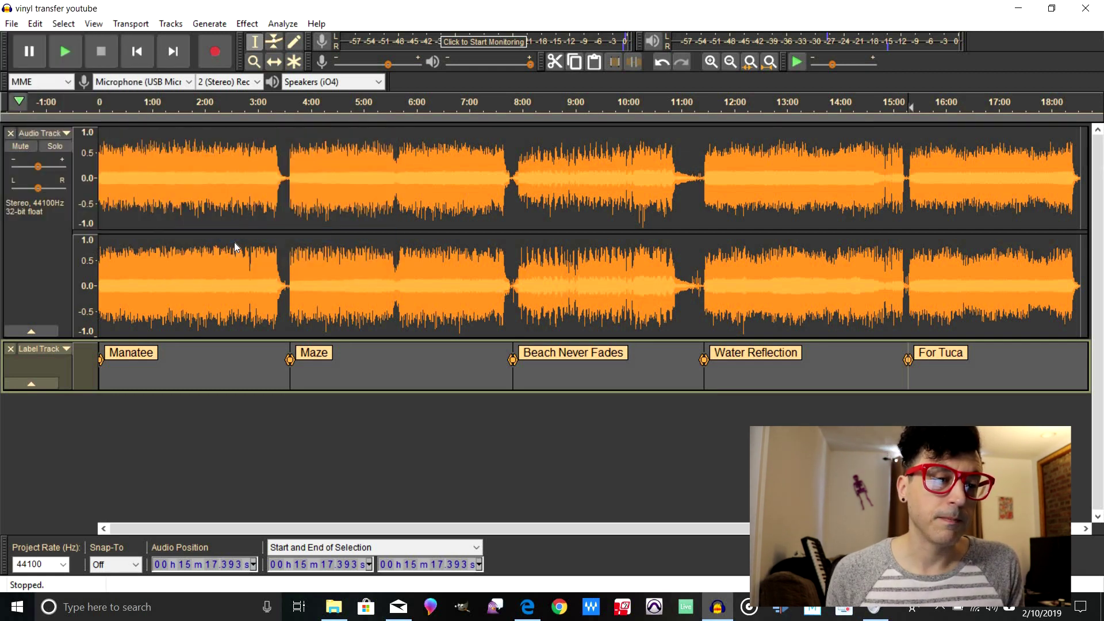
{"action": "left_click", "coordinate": [648, 211]}
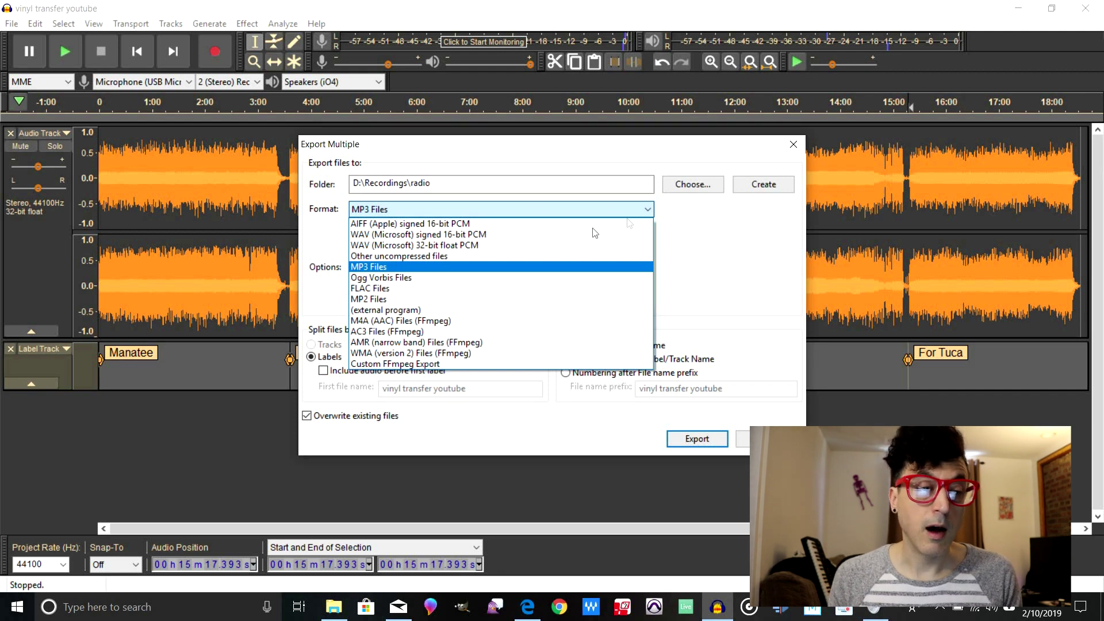
{"action": "left_click", "coordinate": [455, 289]}
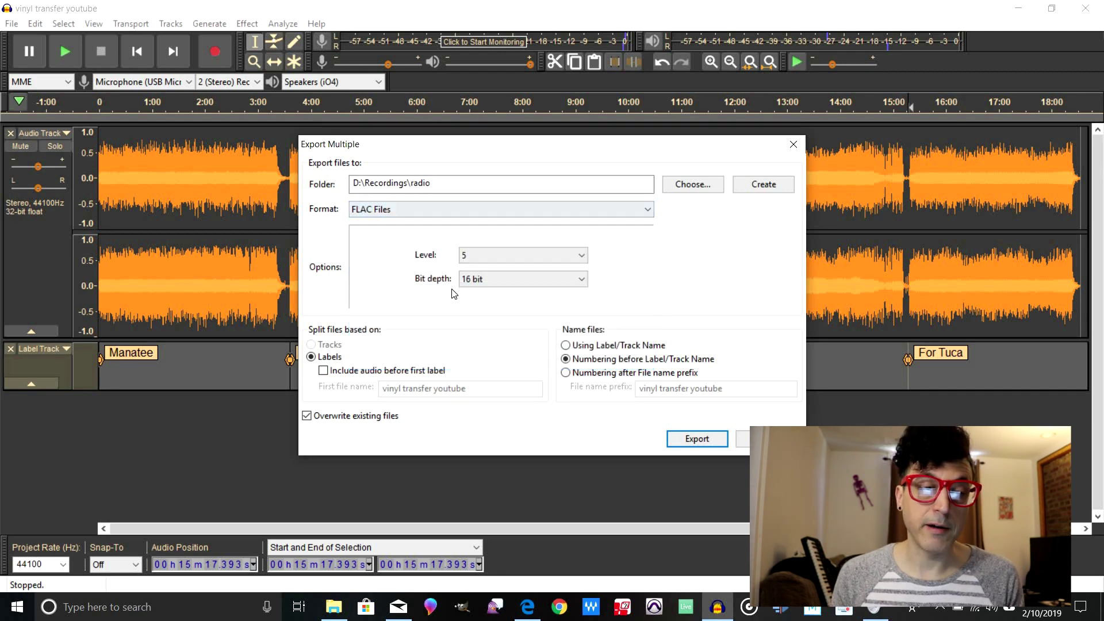
{"action": "left_click", "coordinate": [583, 257]}
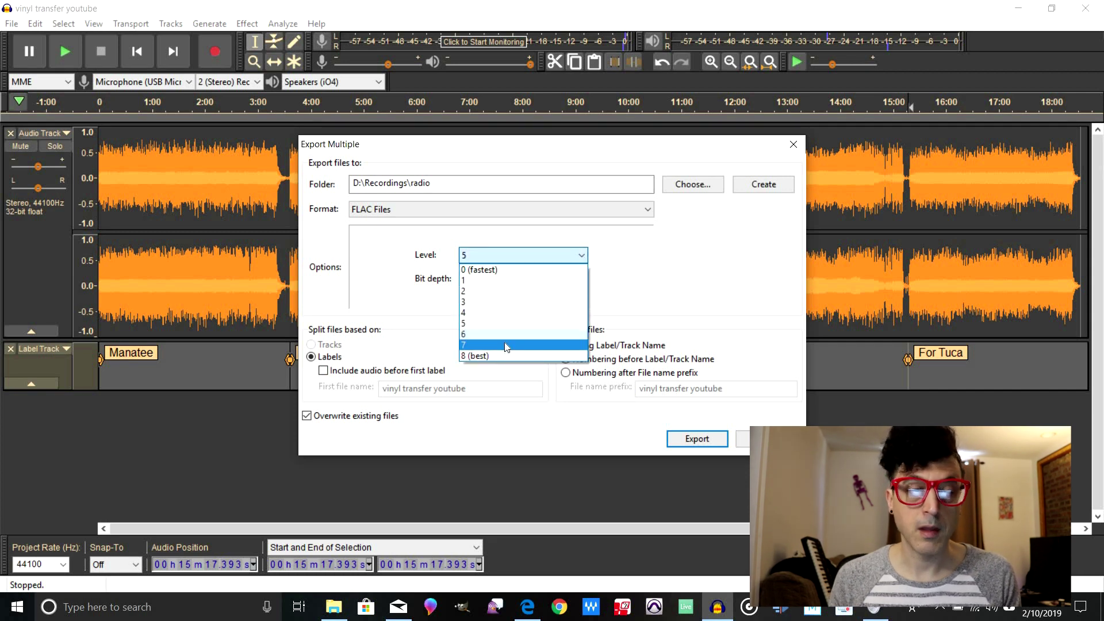
{"action": "left_click", "coordinate": [513, 336]}
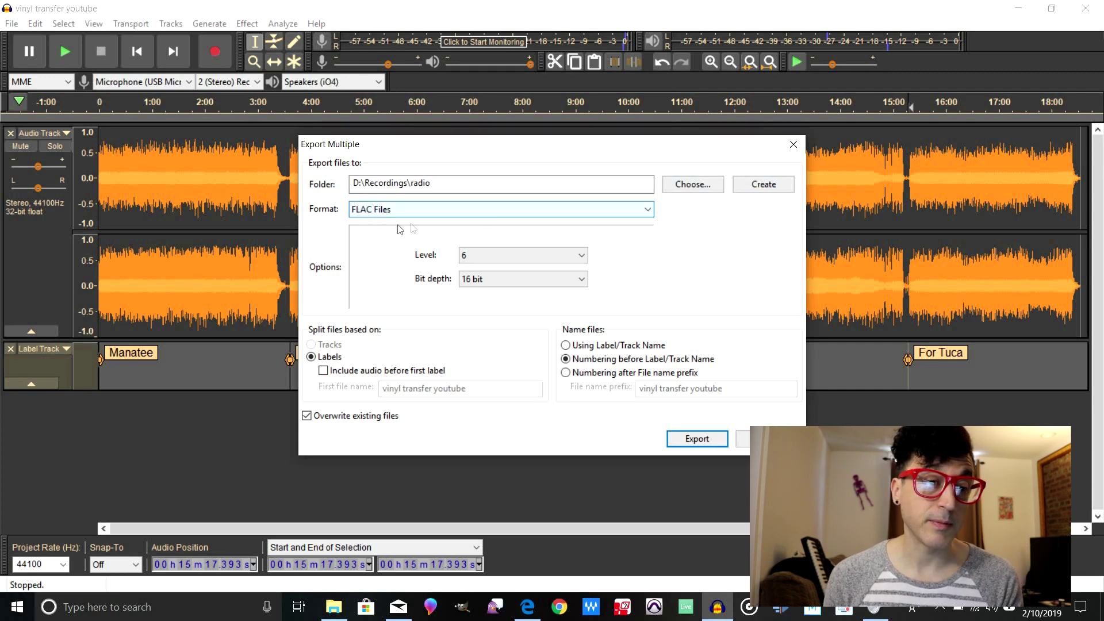
{"action": "left_click", "coordinate": [502, 256]}
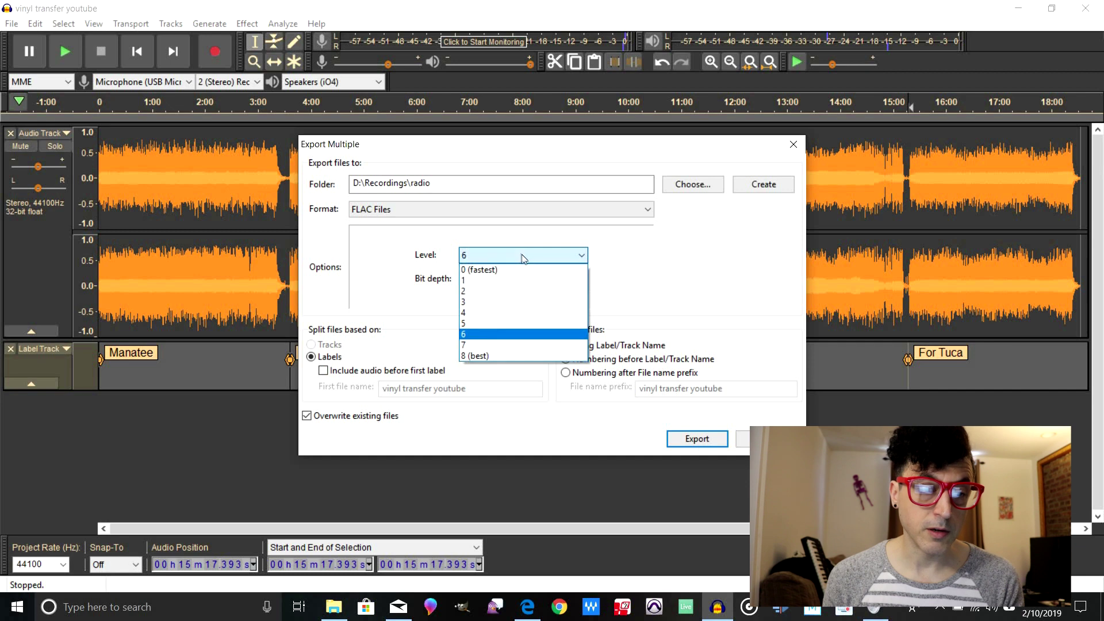
{"action": "left_click", "coordinate": [528, 321]}
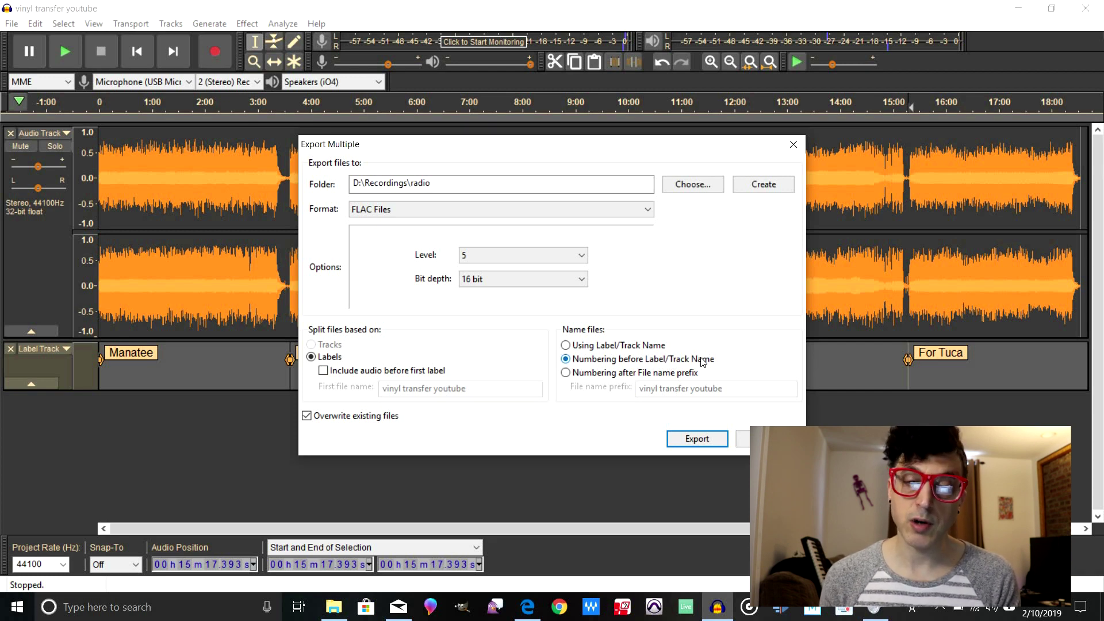
{"action": "left_click", "coordinate": [714, 442]}
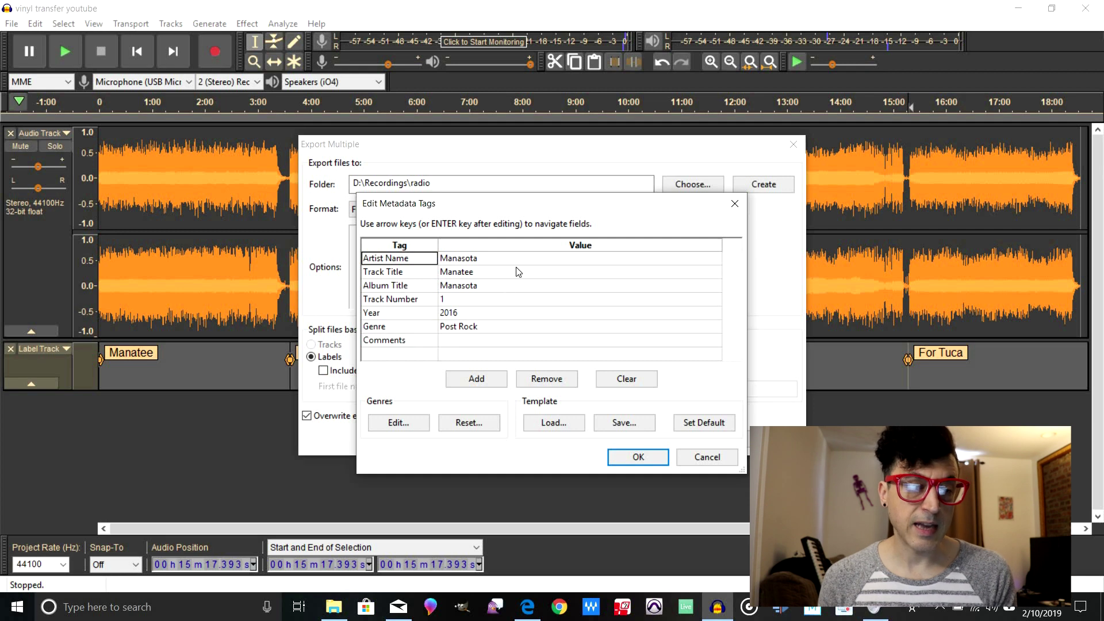
Accept the tags for all five tracks, Manatee through For Tuca, and dismiss the success summary.
{"action": "left_click", "coordinate": [650, 458]}
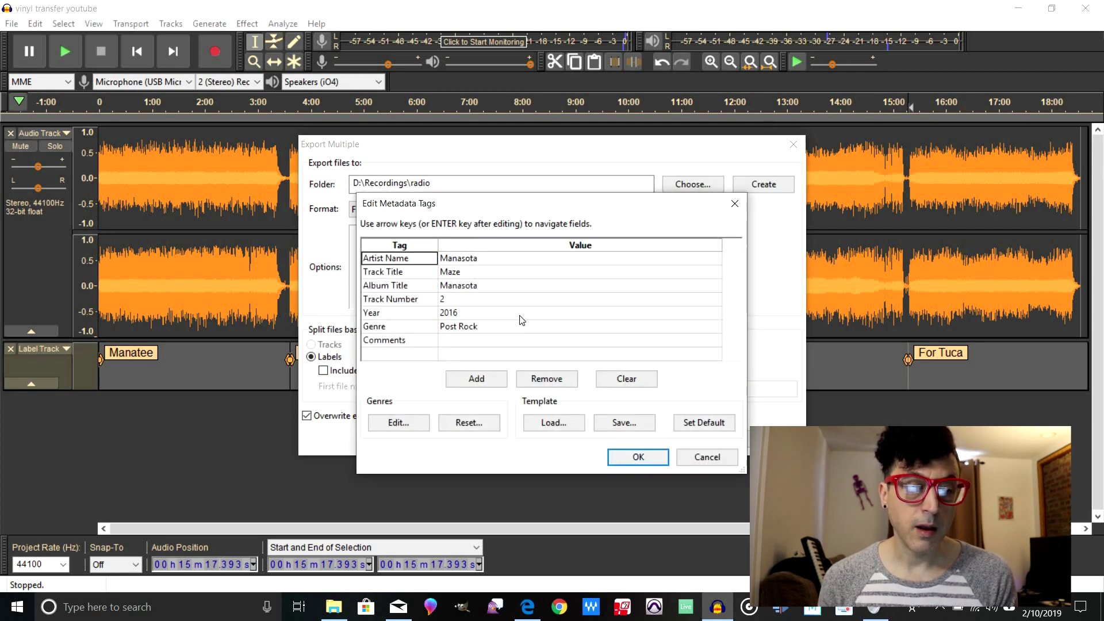
{"action": "left_click", "coordinate": [631, 463]}
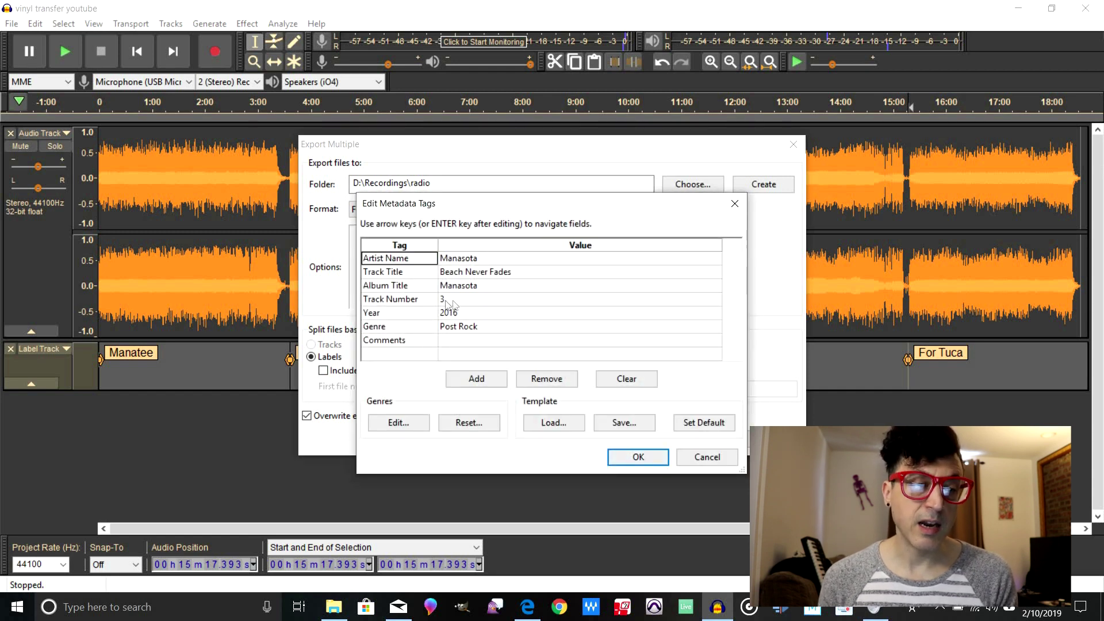
{"action": "left_click", "coordinate": [643, 456]}
{"action": "left_click", "coordinate": [647, 454]}
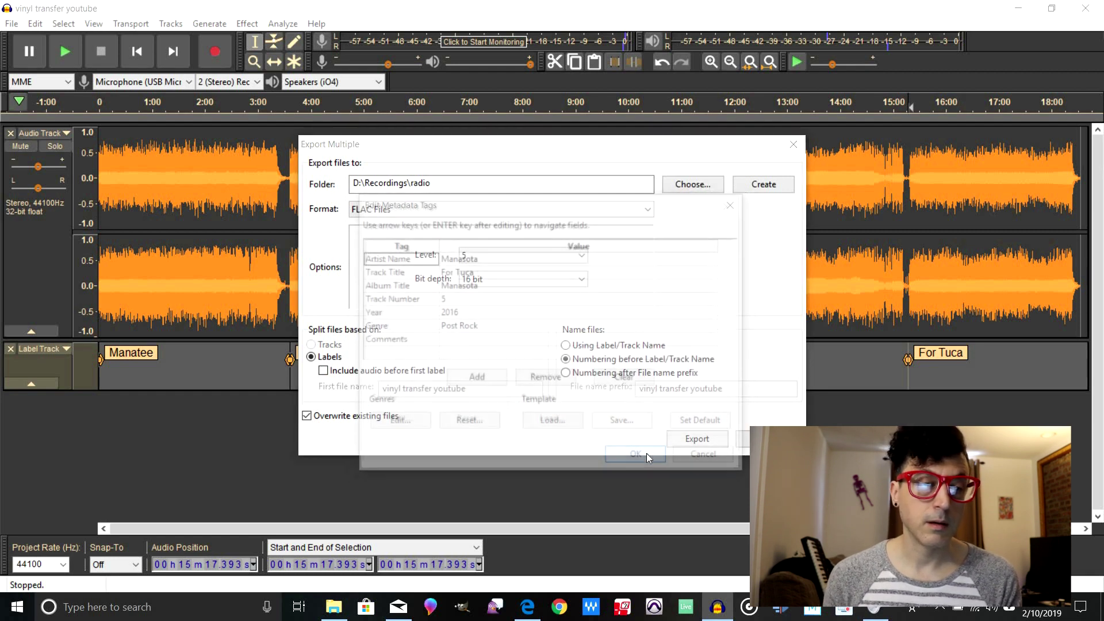
{"action": "left_click", "coordinate": [647, 453]}
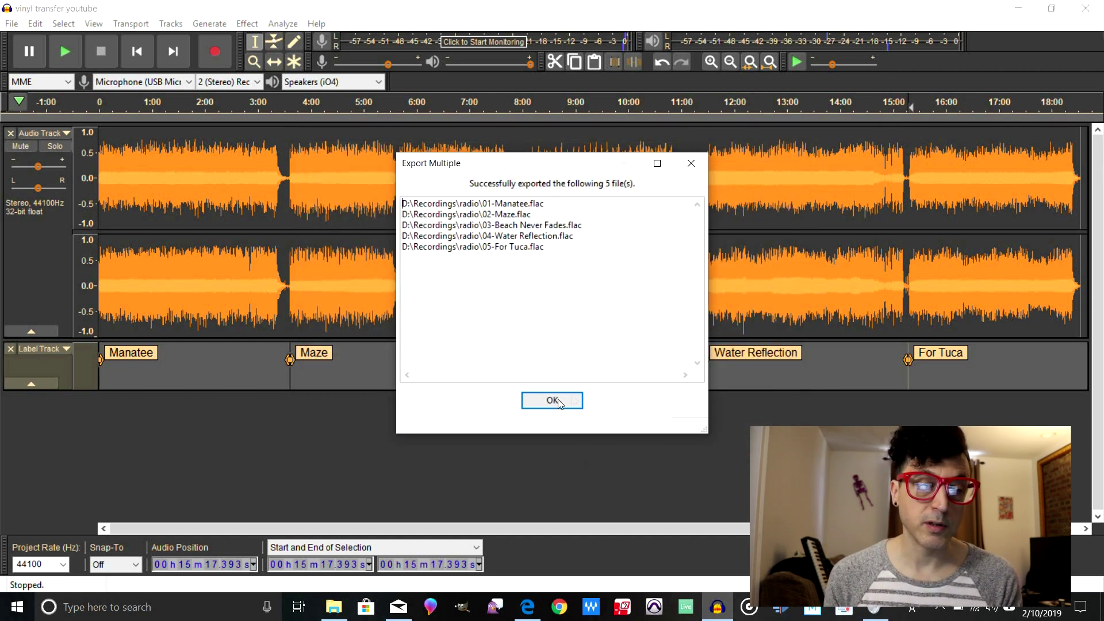
{"action": "left_click", "coordinate": [555, 400]}
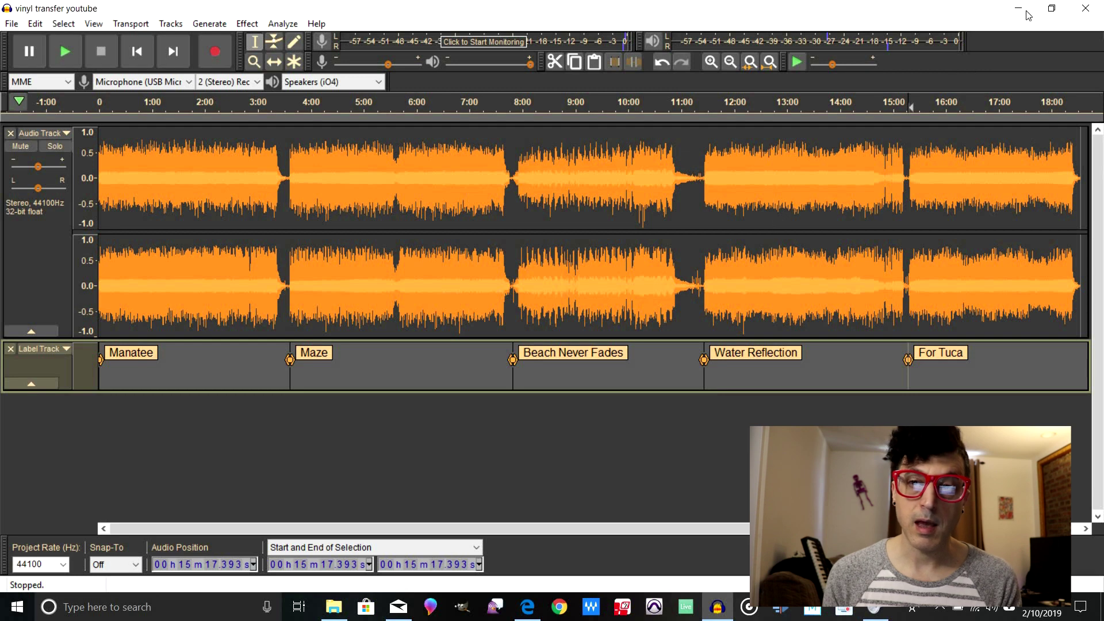
Open the D:\Recordings\radio folder in File Explorer.
{"action": "left_click", "coordinate": [338, 606]}
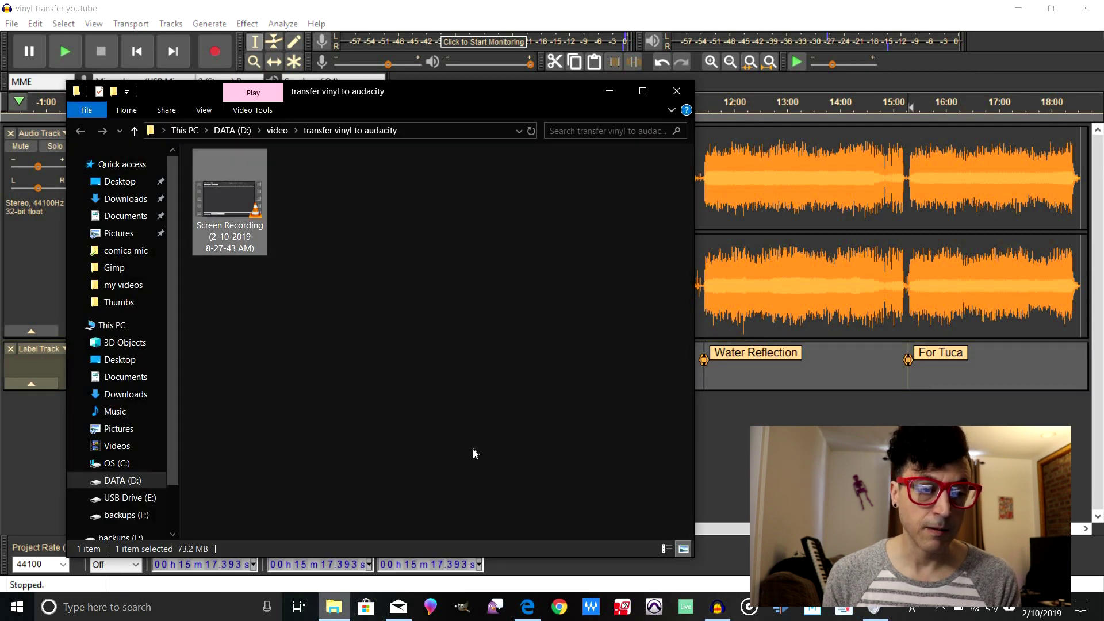
{"action": "left_click", "coordinate": [101, 478]}
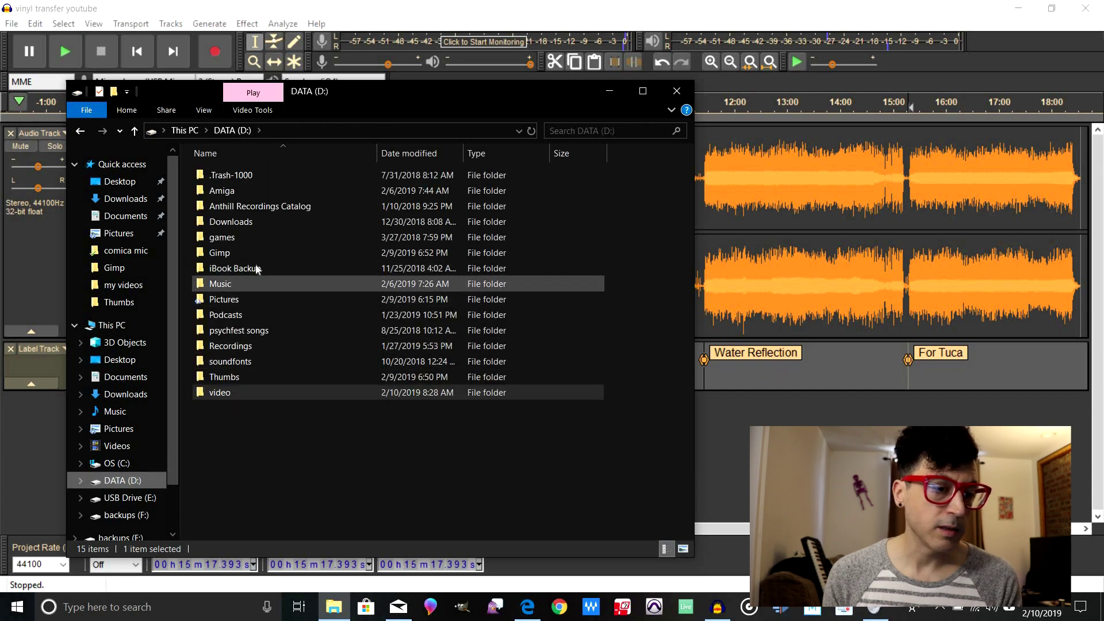
{"action": "double_click", "coordinate": [234, 347]}
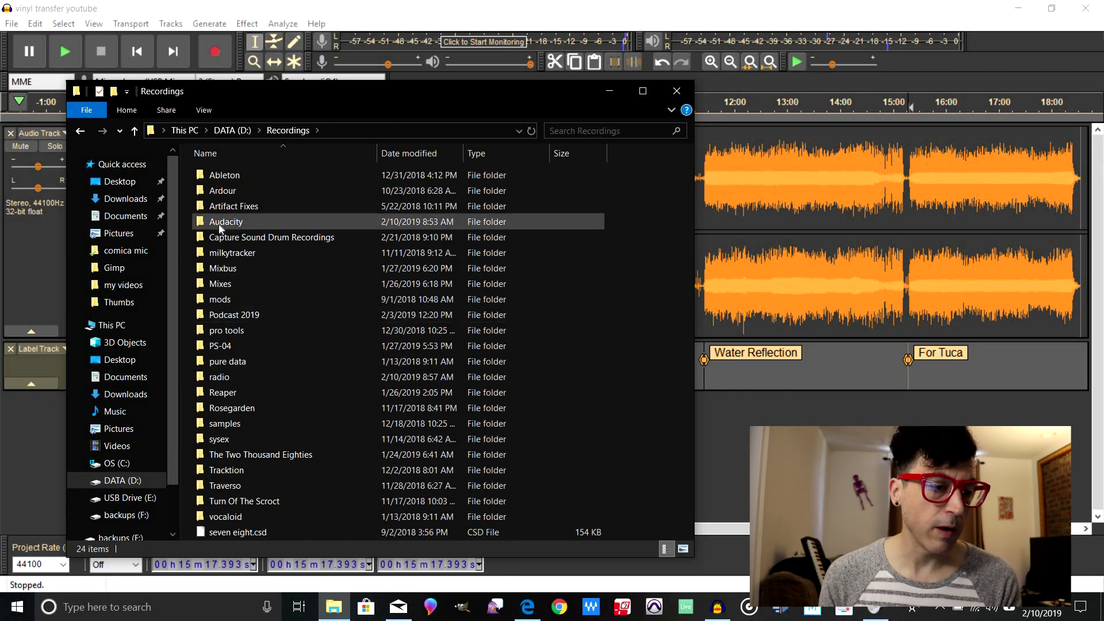
{"action": "double_click", "coordinate": [227, 377]}
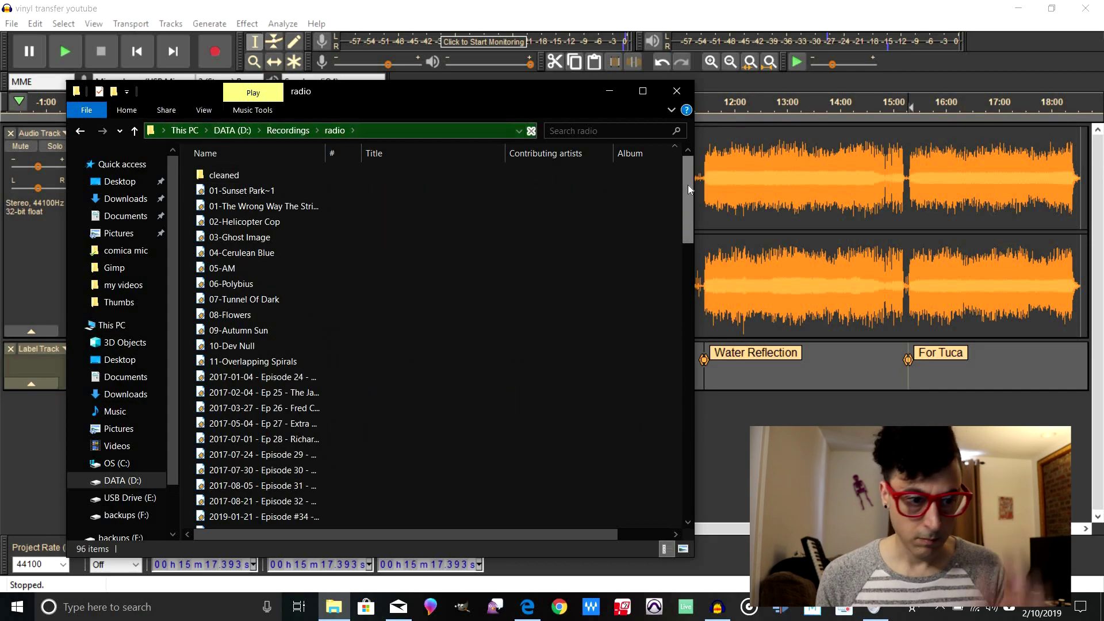
Play the exported 01-Manatee file in Groove Music.
{"action": "left_click_drag", "start_coordinate": [688, 185], "coordinate": [690, 354]}
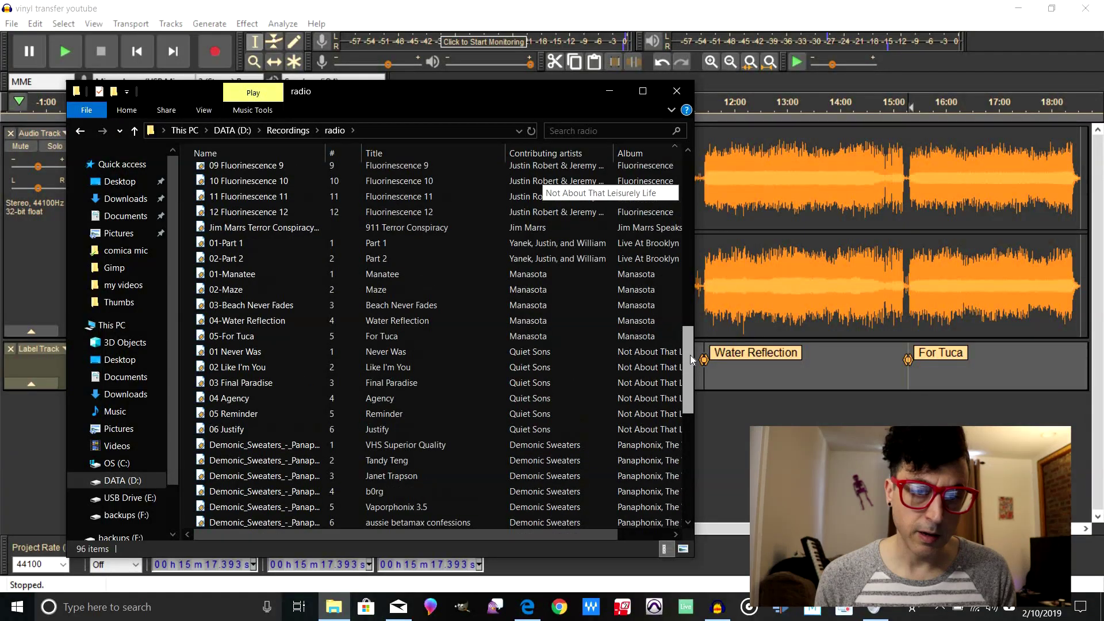
{"action": "left_click", "coordinate": [287, 274]}
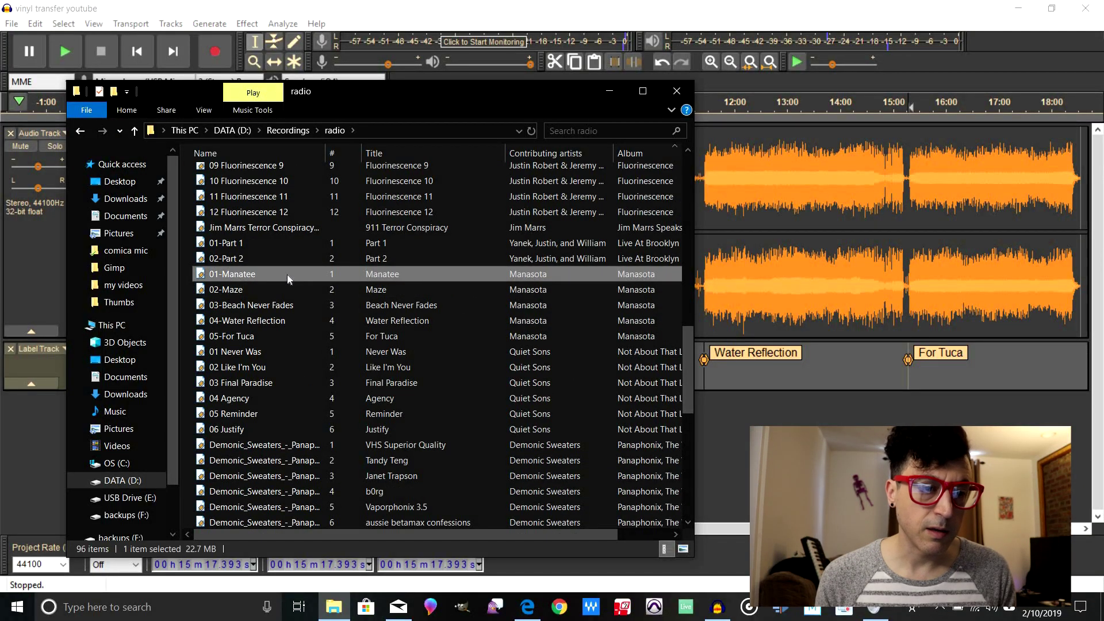
{"action": "right_click", "coordinate": [240, 274]}
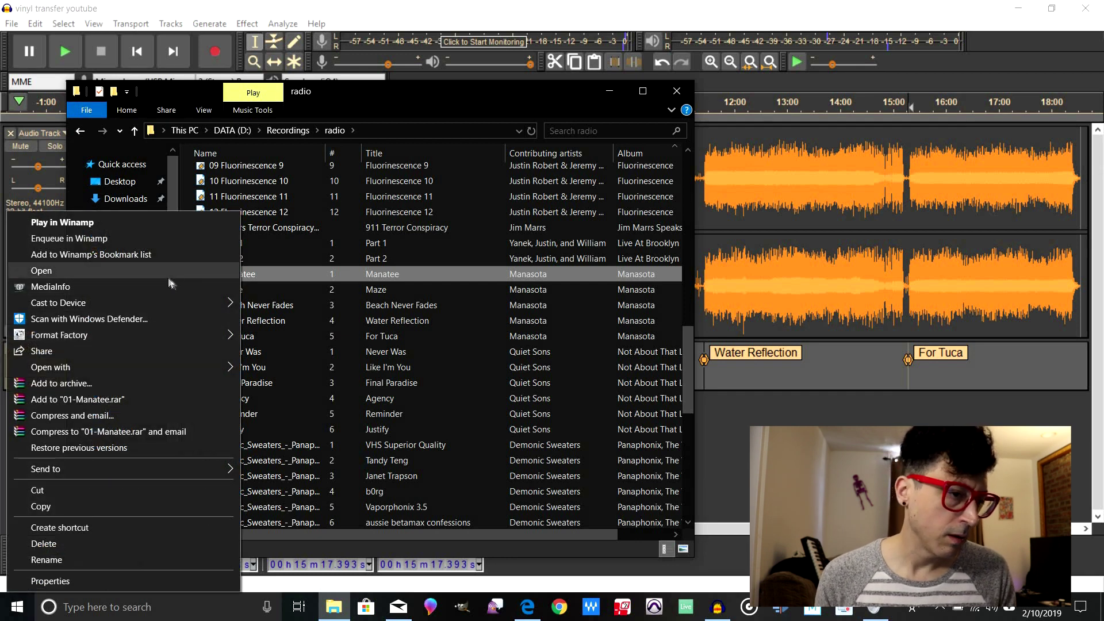
{"action": "mouse_move", "coordinate": [157, 371]}
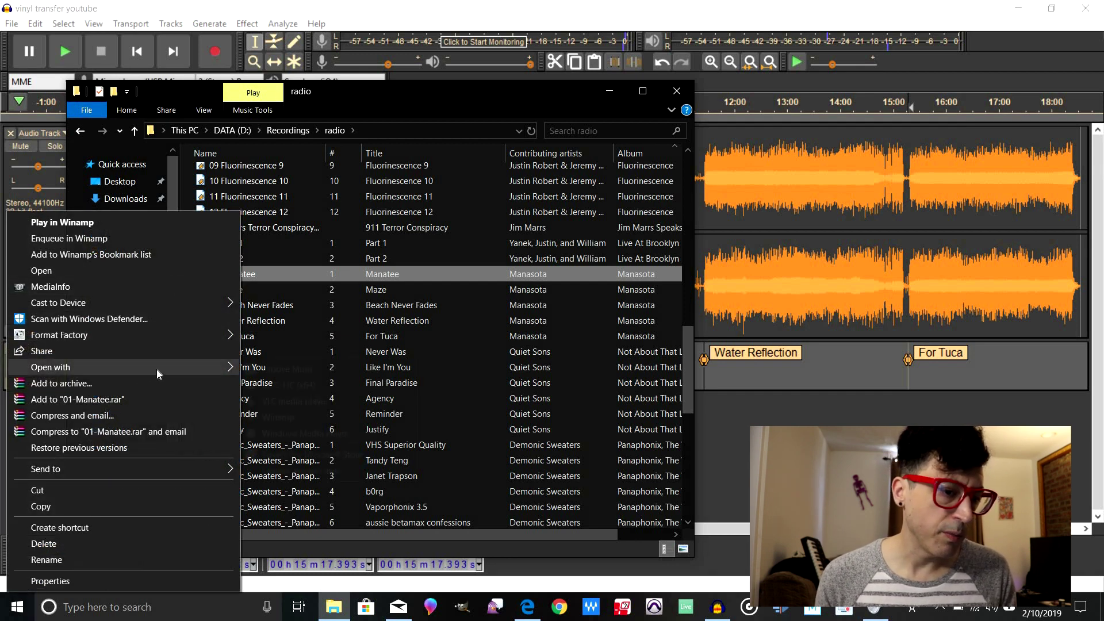
{"action": "left_click", "coordinate": [264, 373]}
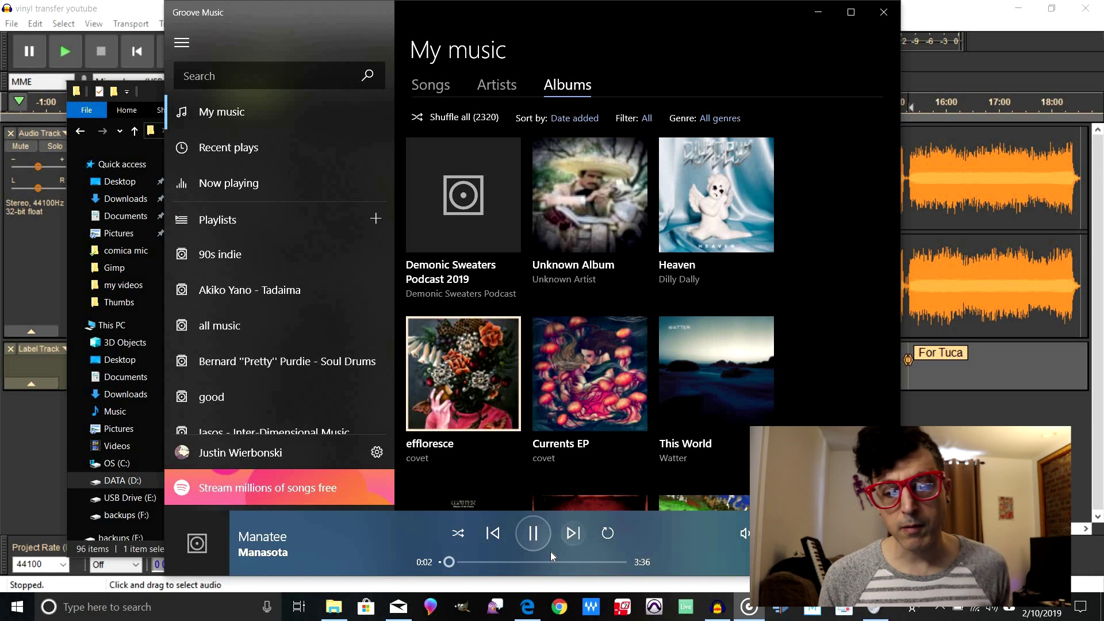
After checking the Manatee playback, close Groove Music and the folder window.
{"action": "mouse_move", "coordinate": [605, 423]}
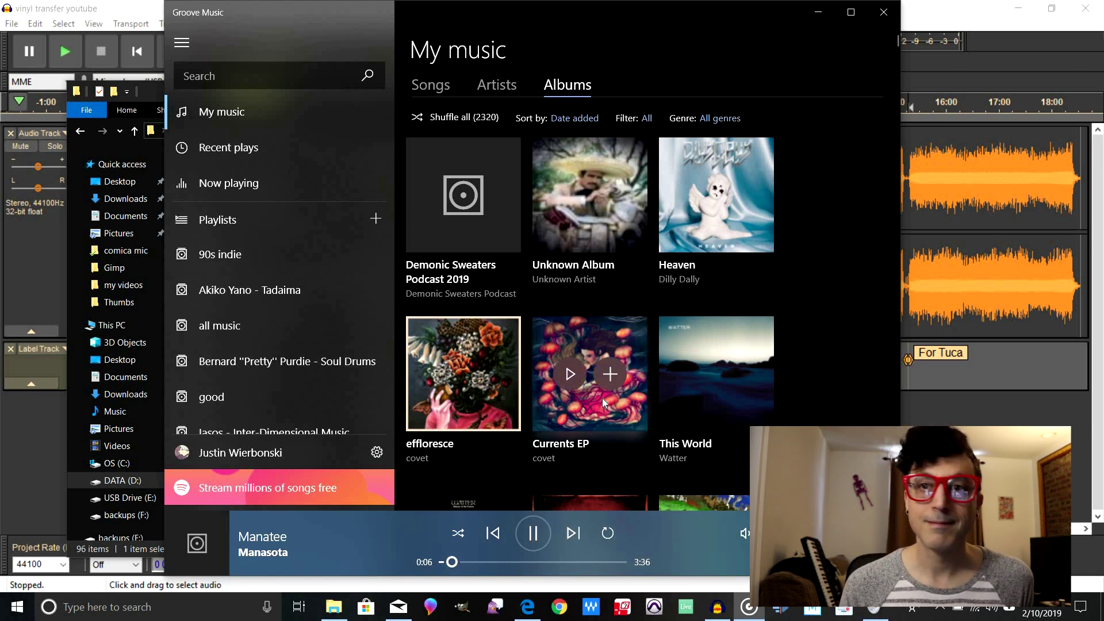
{"action": "left_click", "coordinate": [884, 16]}
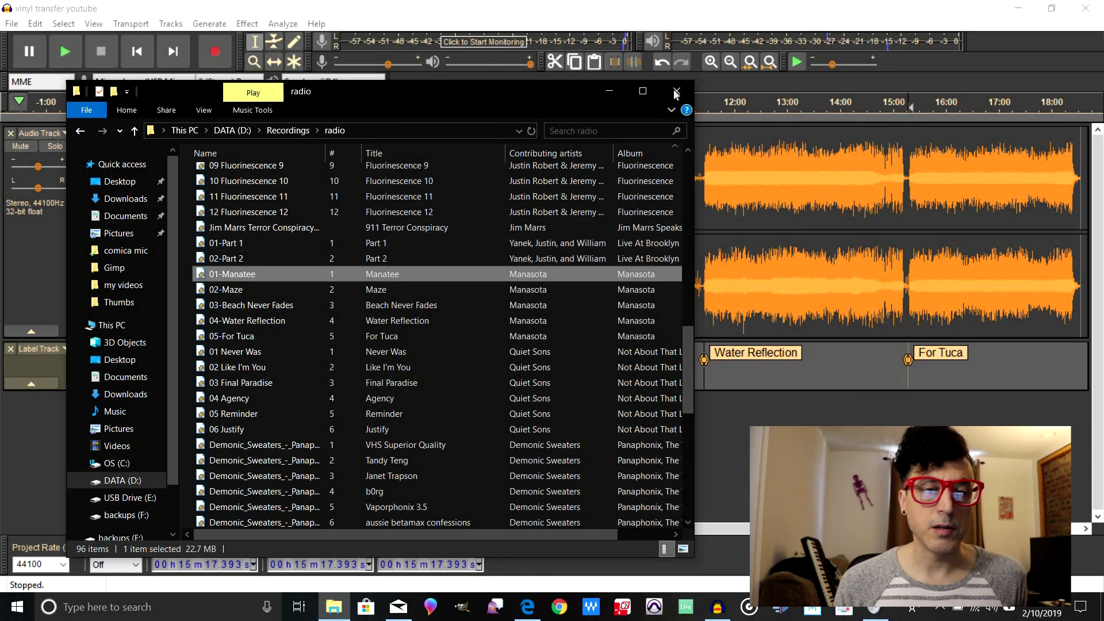
{"action": "left_click", "coordinate": [677, 92]}
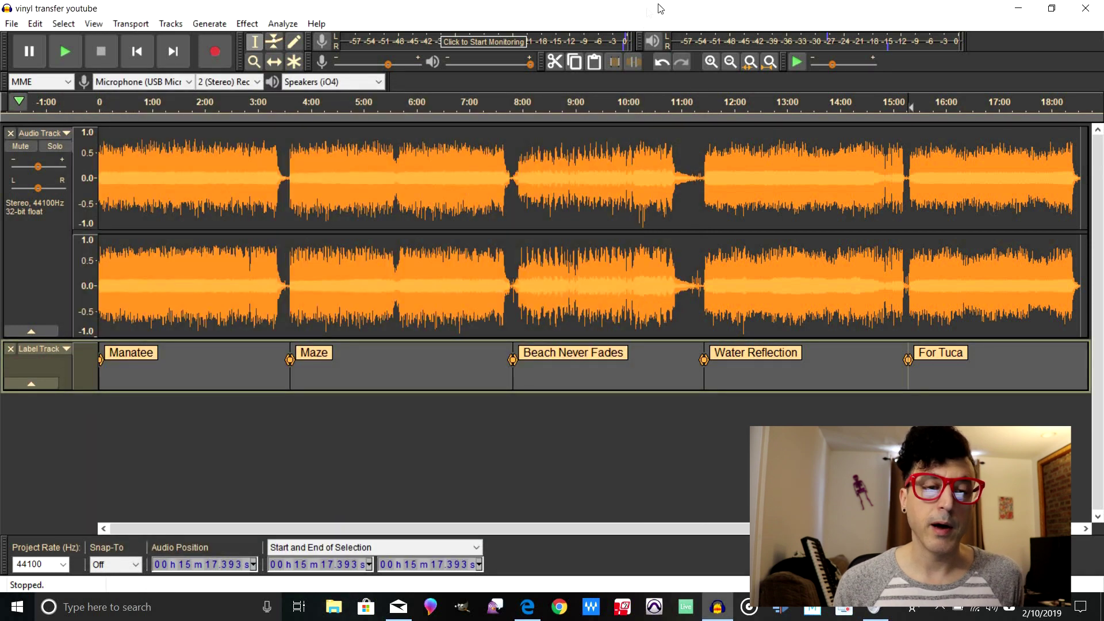
Briefly play the recording from around 2:25, then stop playback.
{"action": "left_click", "coordinate": [132, 102]}
{"action": "left_click", "coordinate": [226, 102]}
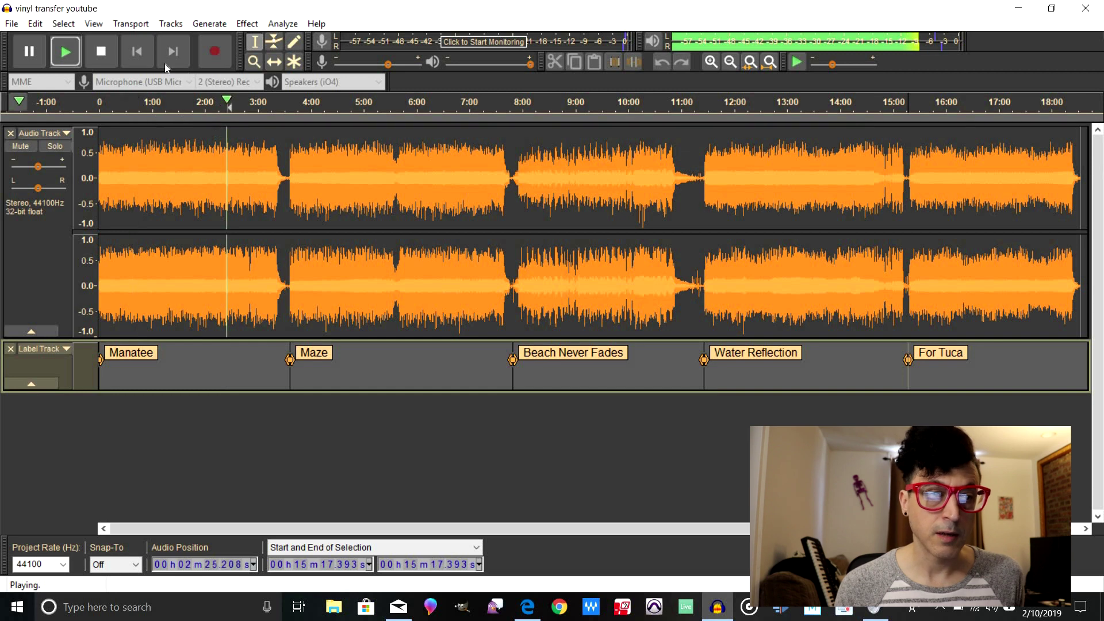
{"action": "left_click", "coordinate": [104, 48]}
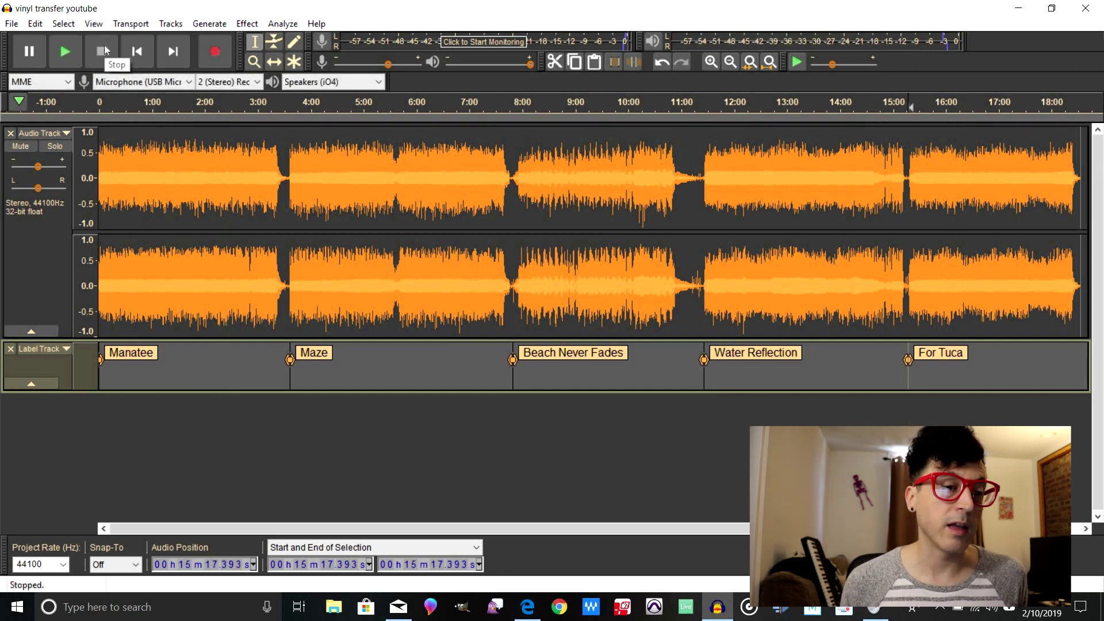